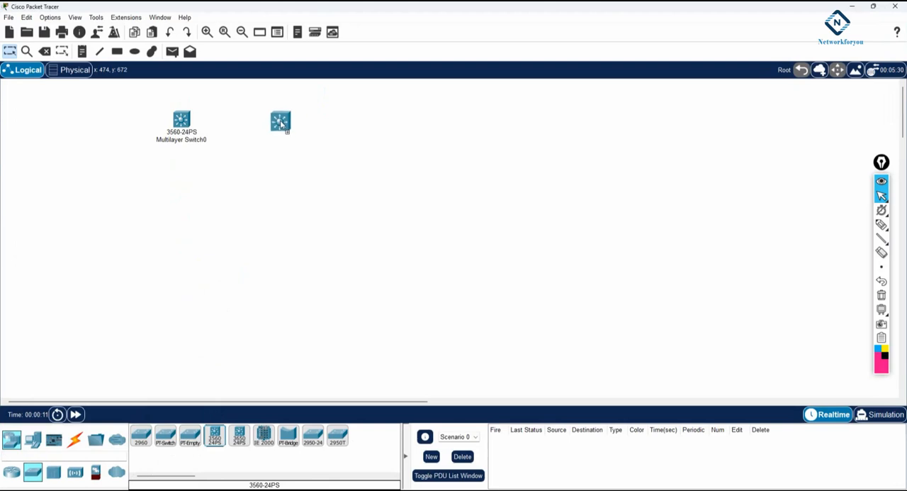
Connect the two 3560-24PS multilayer switches with two automatically chosen cables, Fa0/1 to Fa0/1 and Fa0/2 to Fa0/2
{"action": "left_click", "coordinate": [75, 439]}
{"action": "left_click", "coordinate": [141, 436]}
{"action": "left_click", "coordinate": [186, 122]}
{"action": "left_click", "coordinate": [280, 116]}
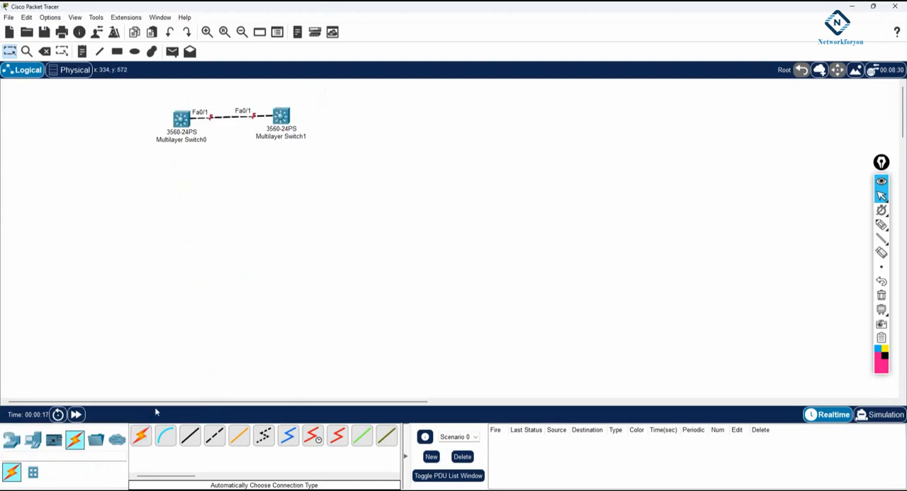
{"action": "left_click", "coordinate": [140, 435]}
{"action": "left_click", "coordinate": [185, 122]}
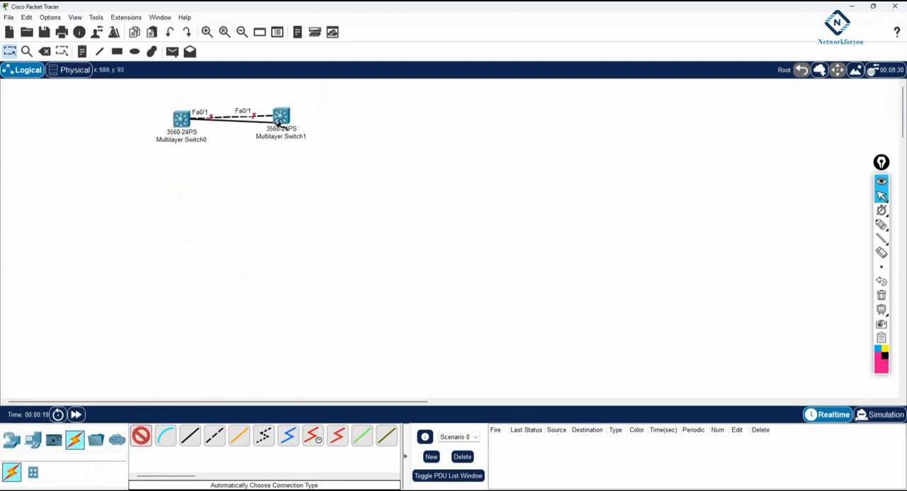
{"action": "left_click", "coordinate": [281, 120]}
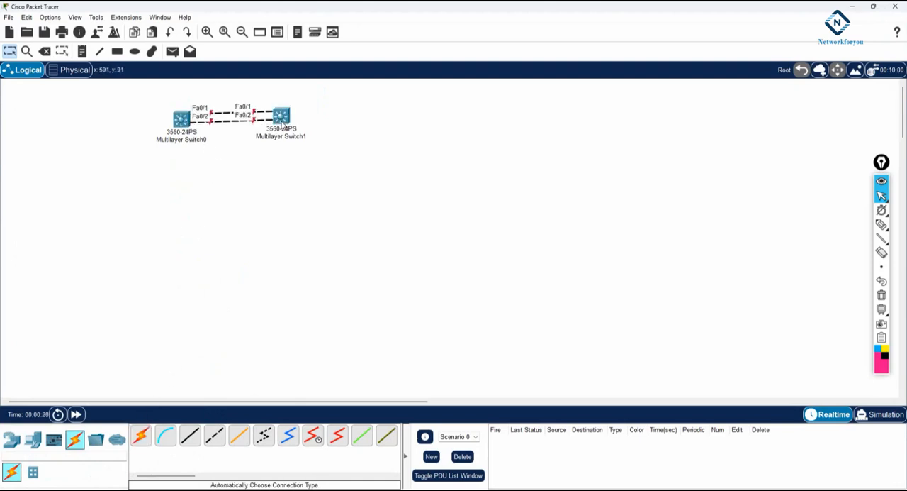
Place two 2960 switches side by side, one below each multilayer switch
{"action": "left_click", "coordinate": [32, 440]}
{"action": "left_click", "coordinate": [11, 441]}
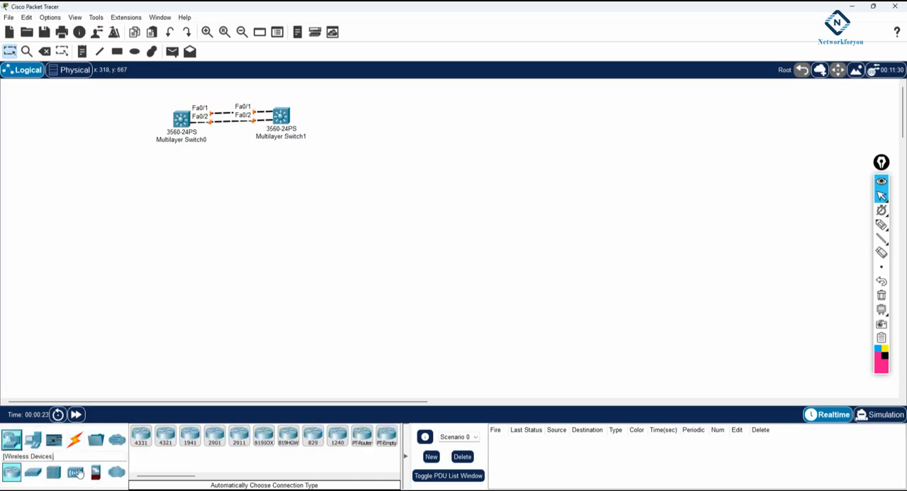
{"action": "left_click", "coordinate": [32, 471]}
{"action": "left_click_drag", "start_coordinate": [141, 440], "coordinate": [172, 217]}
{"action": "left_click_drag", "start_coordinate": [141, 435], "coordinate": [298, 222]}
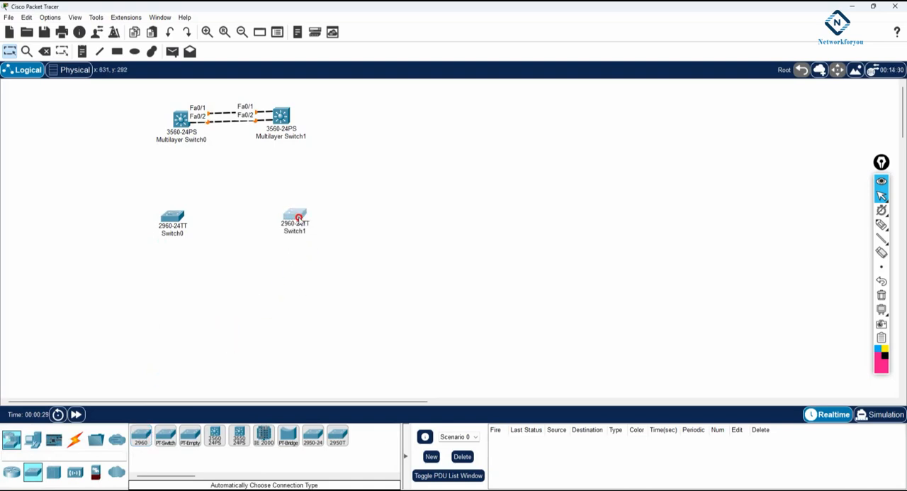
Rename Multilayer Switch0 as SW1 and Multilayer Switch1 as SW2
{"action": "double_click", "coordinate": [186, 139]}
{"action": "left_click_drag", "start_coordinate": [235, 140], "coordinate": [168, 139]}
{"action": "type", "text": "SW1"}
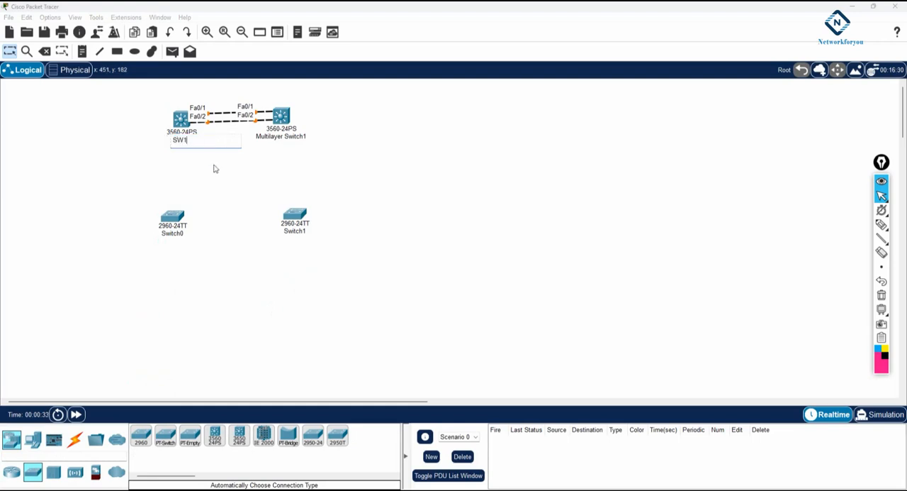
{"action": "double_click", "coordinate": [292, 136]}
{"action": "left_click_drag", "start_coordinate": [295, 139], "coordinate": [325, 139]}
{"action": "type", "text": "SW2"}
{"action": "left_click", "coordinate": [373, 159]}
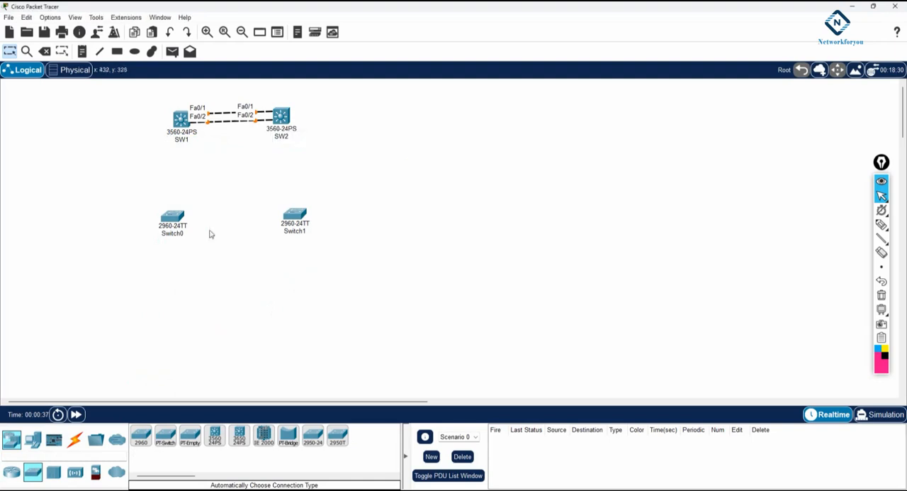
Rename the two 2960 switches, Switch0 as SW3 and Switch1 as SW4
{"action": "double_click", "coordinate": [171, 233]}
{"action": "type", "text": "SW3"}
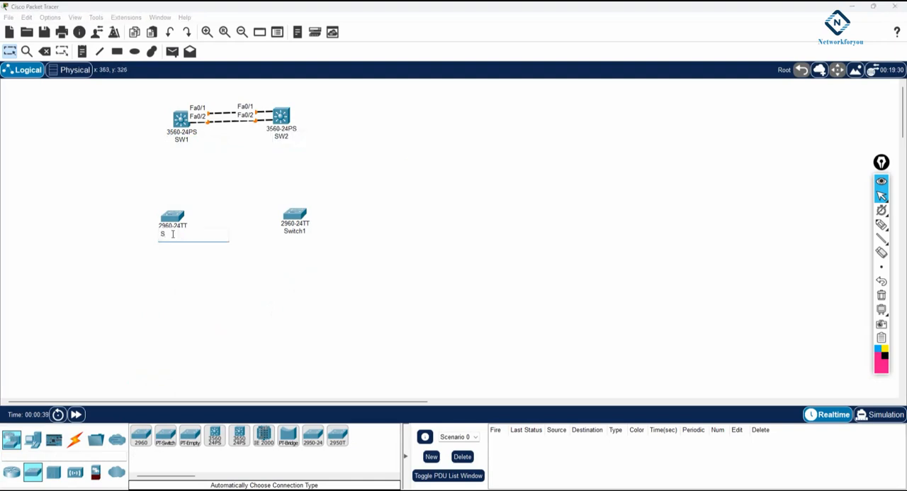
{"action": "left_click", "coordinate": [251, 255]}
{"action": "left_click", "coordinate": [294, 230]}
{"action": "double_click", "coordinate": [295, 230]}
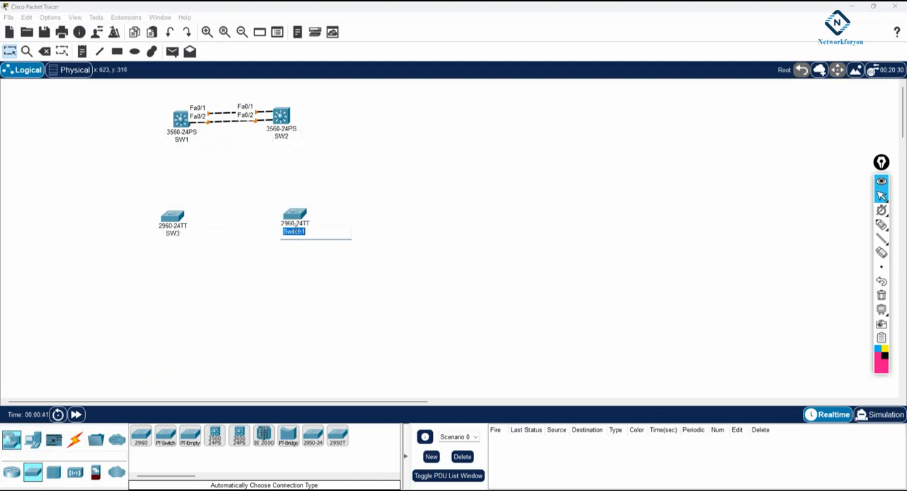
{"action": "type", "text": "SW4"}
{"action": "left_click", "coordinate": [418, 273]}
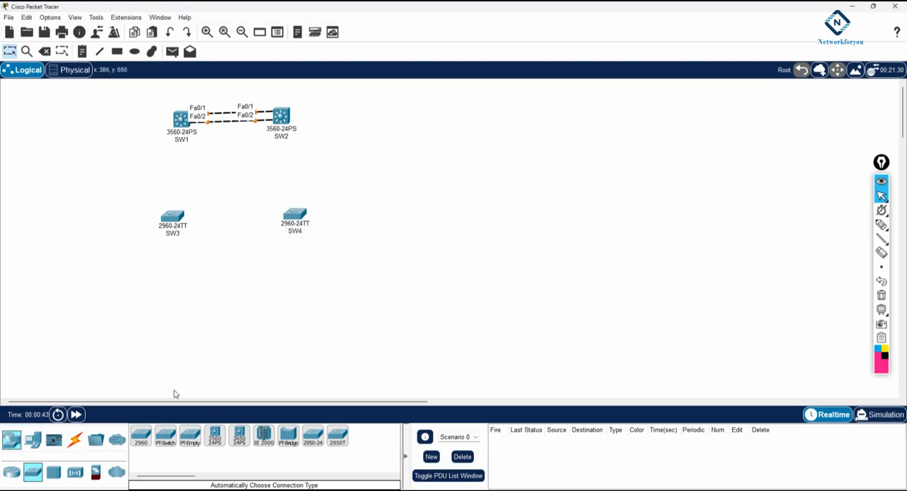
Connect SW1 Fa0/3 and Fa0/4 to SW3 Fa0/1 and Fa0/2 with automatically chosen cables, and align SW3 beneath SW1
{"action": "left_click", "coordinate": [74, 439]}
{"action": "left_click", "coordinate": [141, 435]}
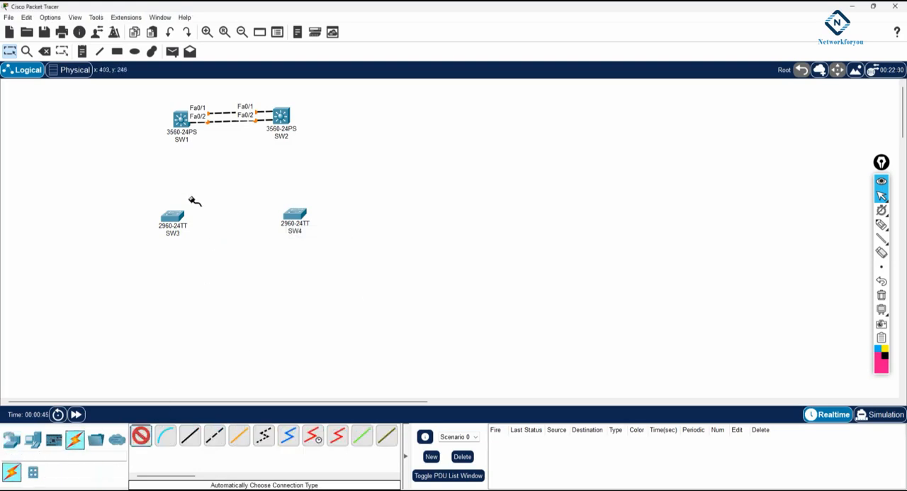
{"action": "left_click", "coordinate": [182, 120]}
{"action": "left_click", "coordinate": [173, 218]}
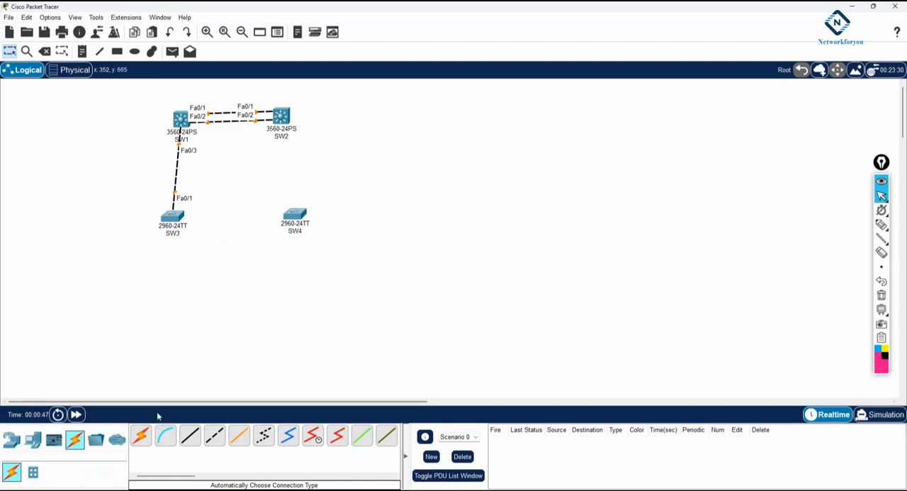
{"action": "left_click", "coordinate": [184, 125]}
{"action": "left_click", "coordinate": [176, 218]}
{"action": "left_click_drag", "start_coordinate": [176, 218], "coordinate": [185, 224]}
Align SW4 beneath SW2 and connect SW2 Fa0/3 and Fa0/4 to SW4 Fa0/1 and Fa0/2 with automatically chosen cables
{"action": "left_click_drag", "start_coordinate": [295, 214], "coordinate": [288, 219]}
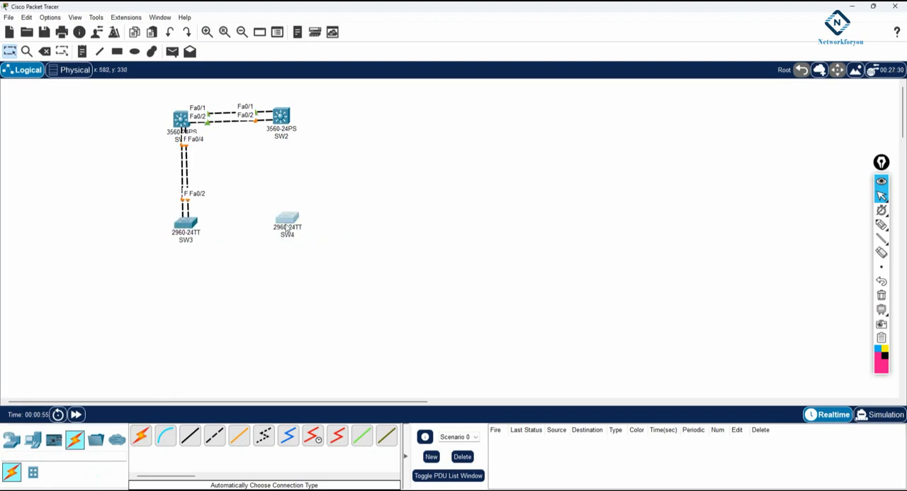
{"action": "left_click", "coordinate": [140, 435]}
{"action": "left_click", "coordinate": [283, 119]}
{"action": "left_click", "coordinate": [286, 218]}
{"action": "left_click", "coordinate": [140, 435]}
{"action": "left_click", "coordinate": [284, 117]}
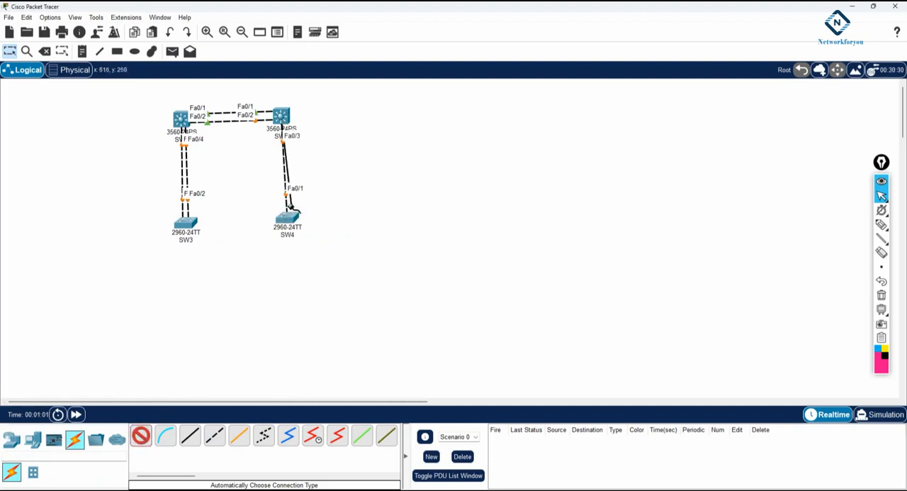
{"action": "left_click", "coordinate": [286, 221]}
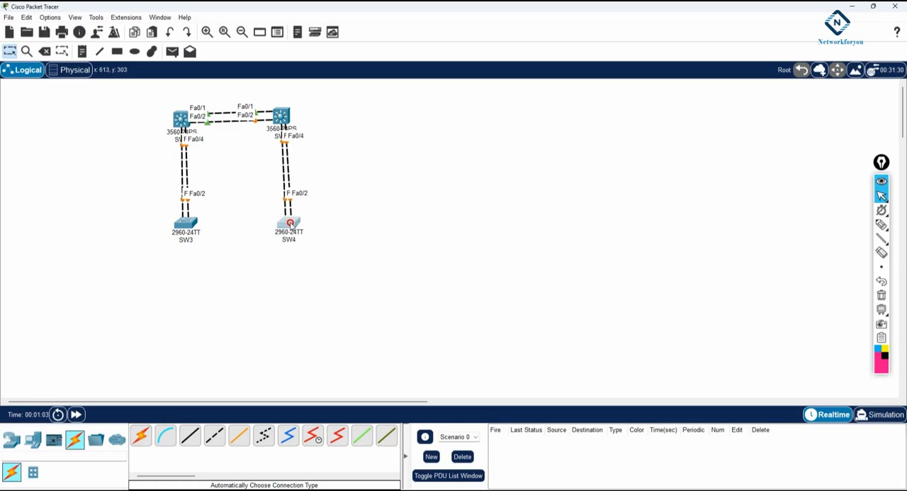
Enlarge the topology, move all four switches to the workspace's upper-left corner and fine-tune their alignment
{"action": "left_click", "coordinate": [206, 32]}
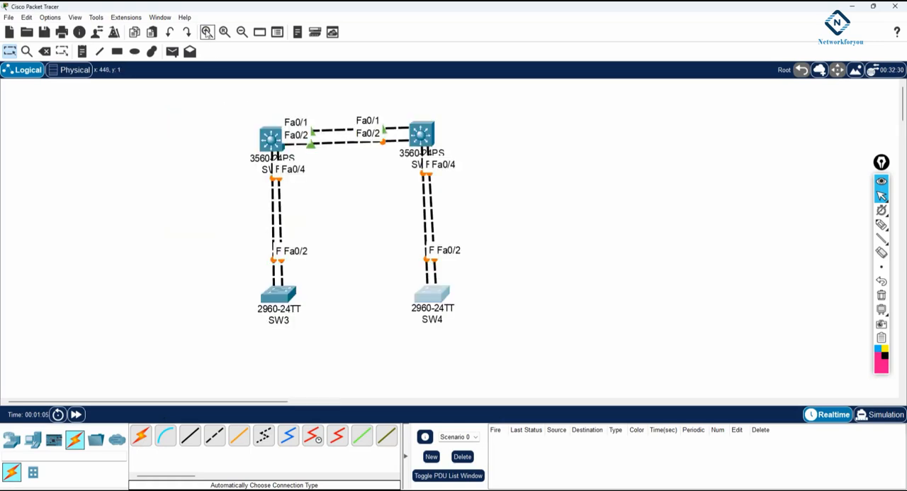
{"action": "left_click_drag", "start_coordinate": [220, 107], "coordinate": [495, 331]}
{"action": "left_click_drag", "start_coordinate": [427, 126], "coordinate": [195, 101]}
{"action": "left_click", "coordinate": [317, 169]}
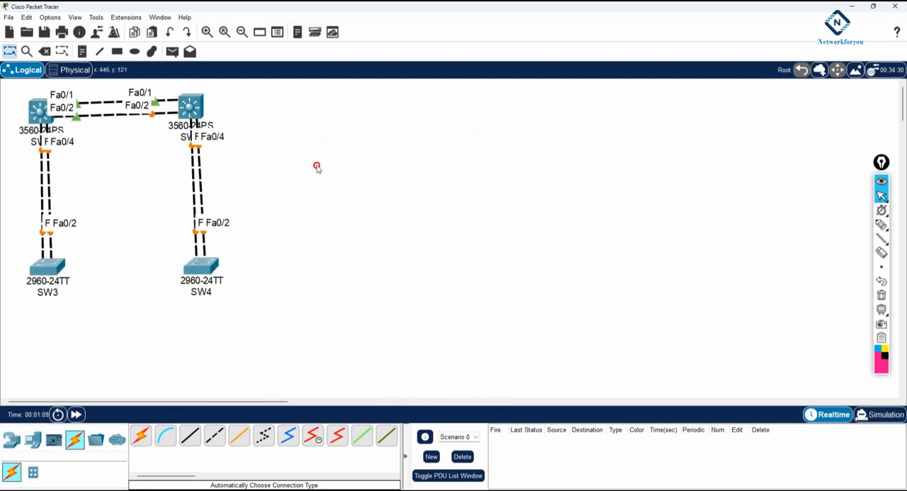
{"action": "left_click_drag", "start_coordinate": [201, 268], "coordinate": [202, 276]}
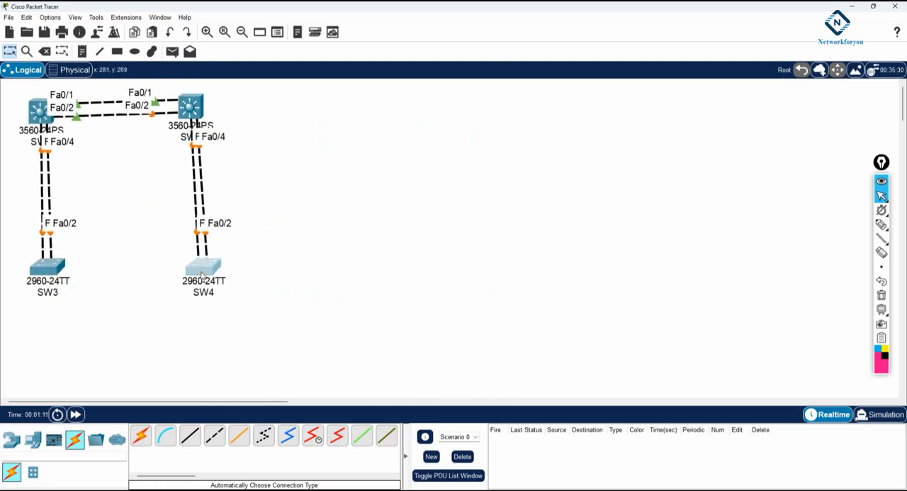
{"action": "left_click_drag", "start_coordinate": [39, 115], "coordinate": [37, 115]}
{"action": "left_click_drag", "start_coordinate": [48, 268], "coordinate": [44, 268]}
{"action": "left_click_drag", "start_coordinate": [186, 276], "coordinate": [182, 280]}
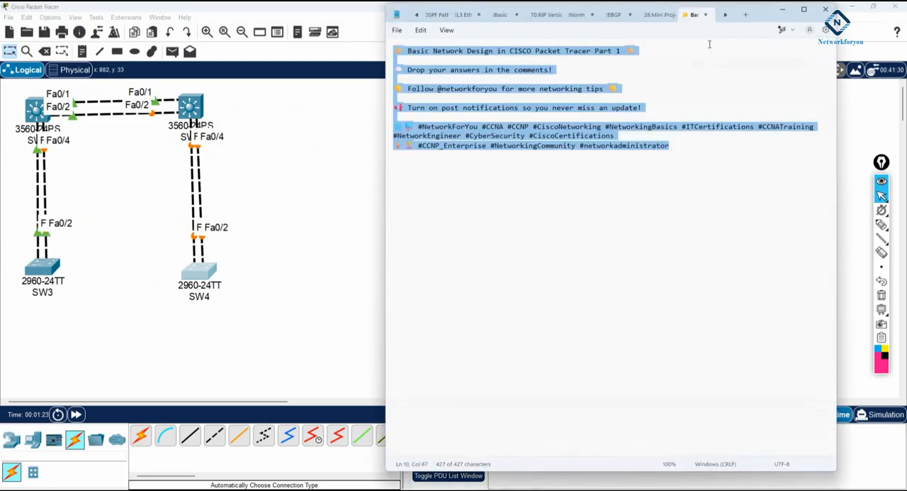
Switch to Notepad, start a new note in a narrower window and title it "!EtherChannel Lab (Static or Manual):"
{"action": "key", "text": "ctrl+n"}
{"action": "left_click_drag", "start_coordinate": [386, 115], "coordinate": [628, 120]}
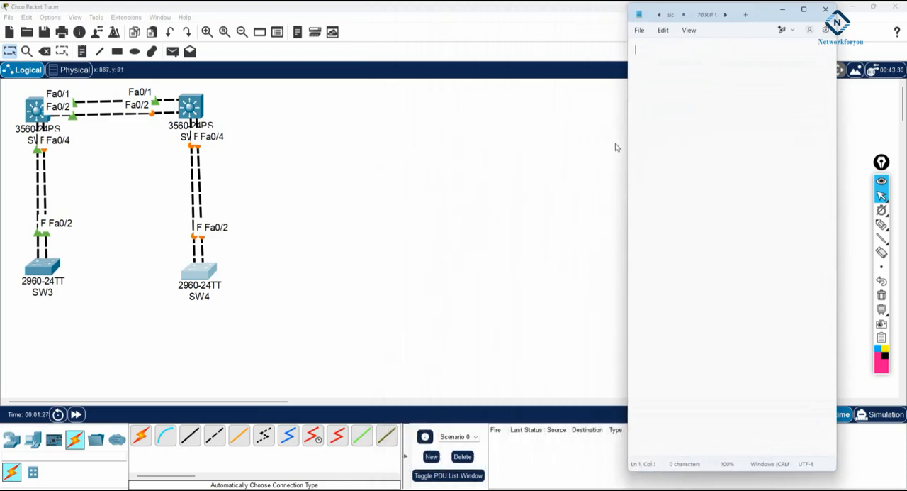
{"action": "type", "text": "i"}
{"action": "type", "text": "EtherChannel La"}
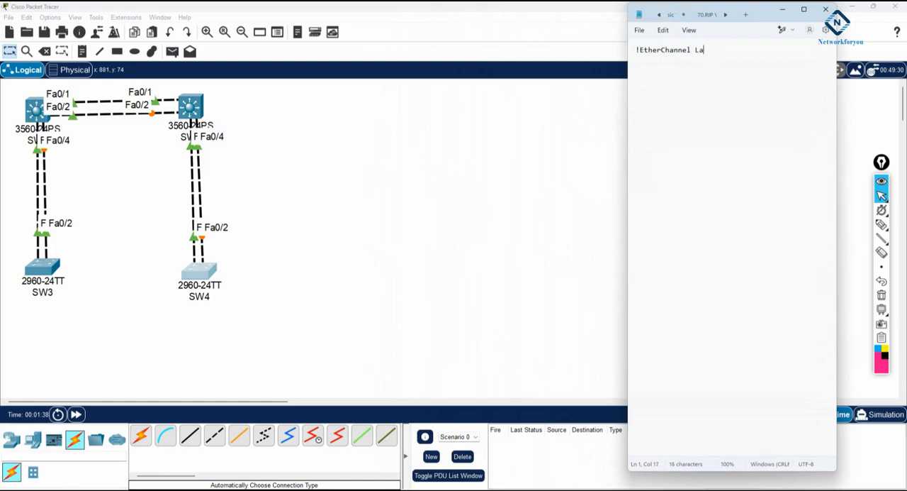
{"action": "type", "text": "b (Static or Manual"}
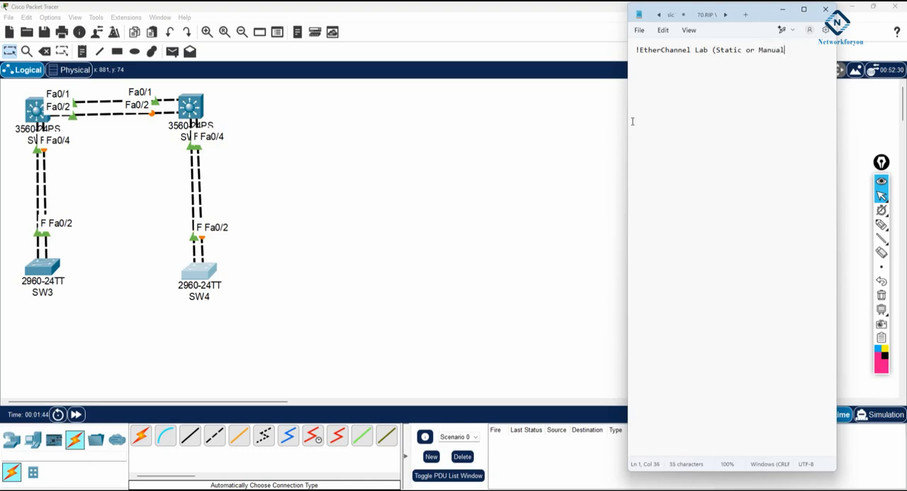
{"action": "type", "text": "):"}
{"action": "key", "text": "Return"}
{"action": "key", "text": "Return"}
Add the heading "!SW1 Configuration:" to the note, followed by the commands en, config t and hostname SW1
{"action": "type", "text": "!SW1 Configura"}
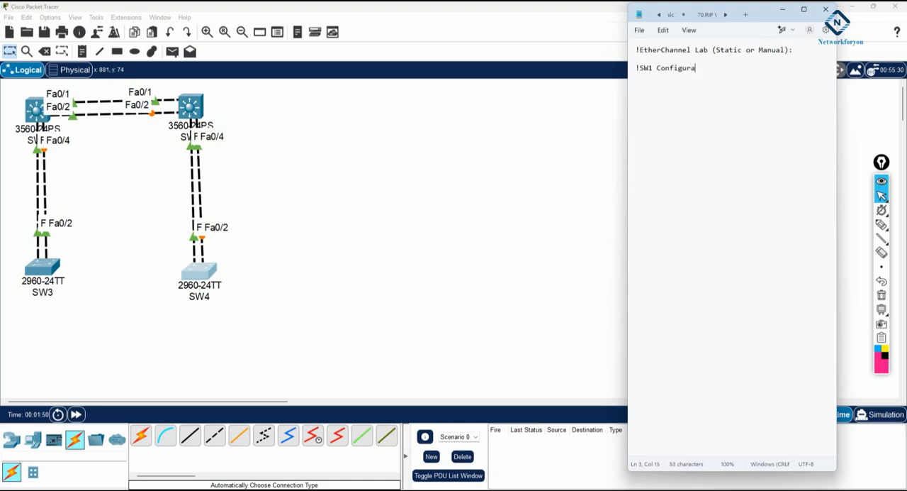
{"action": "key", "text": "Return"}
{"action": "type", "text": "en"}
{"action": "key", "text": "Return"}
{"action": "type", "text": "config t"}
{"action": "key", "text": "Return"}
{"action": "type", "text": "hostname SW1"}
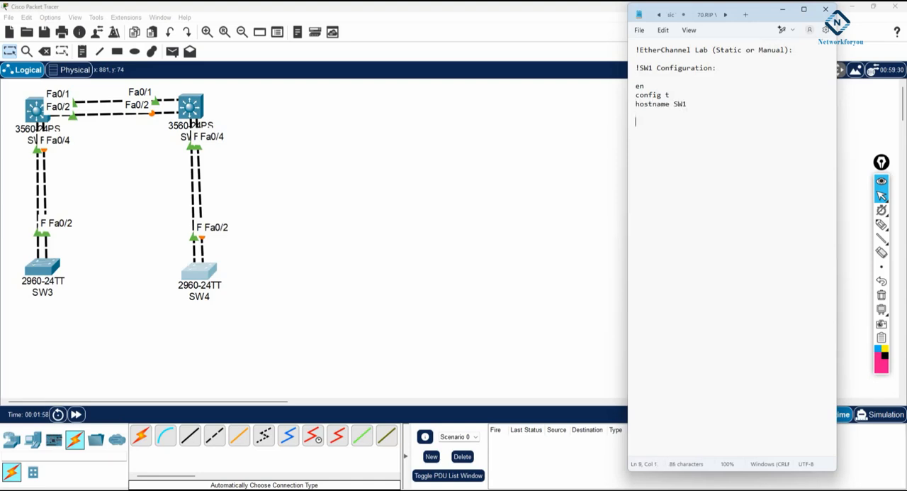
{"action": "type", "text": "  int range f0/1-2"}
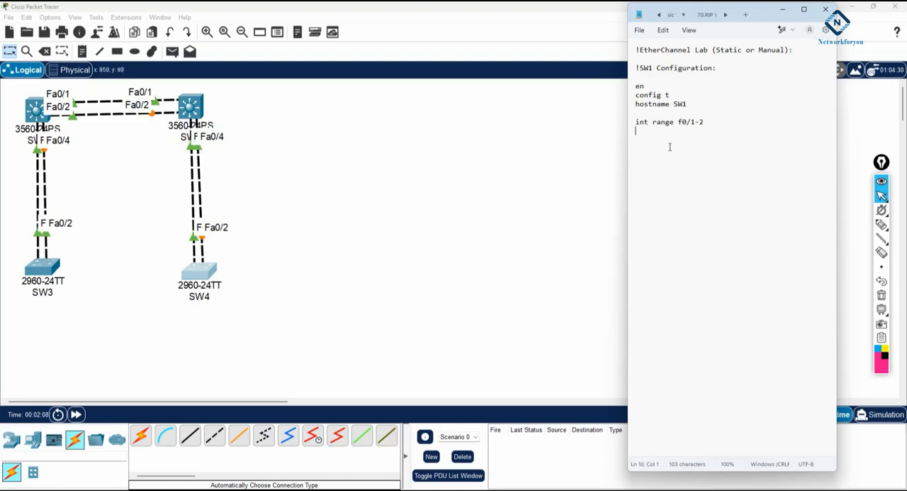
Write an "int range f0/1-2" block containing "switchport trunk enc dot1q" and "switchport mode trunk"
{"action": "type", "text": "switchport trunk enc d"}
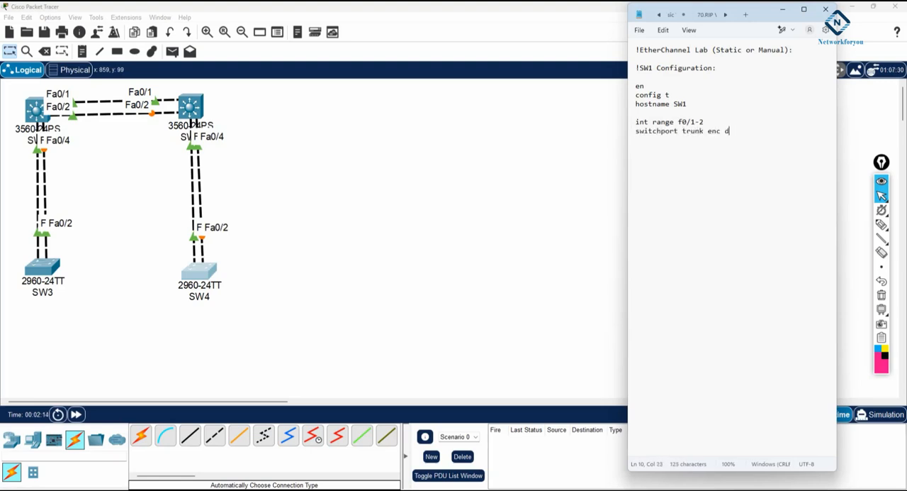
{"action": "type", "text": "ot1q"}
{"action": "key", "text": "Return"}
{"action": "type", "text": "swit"}
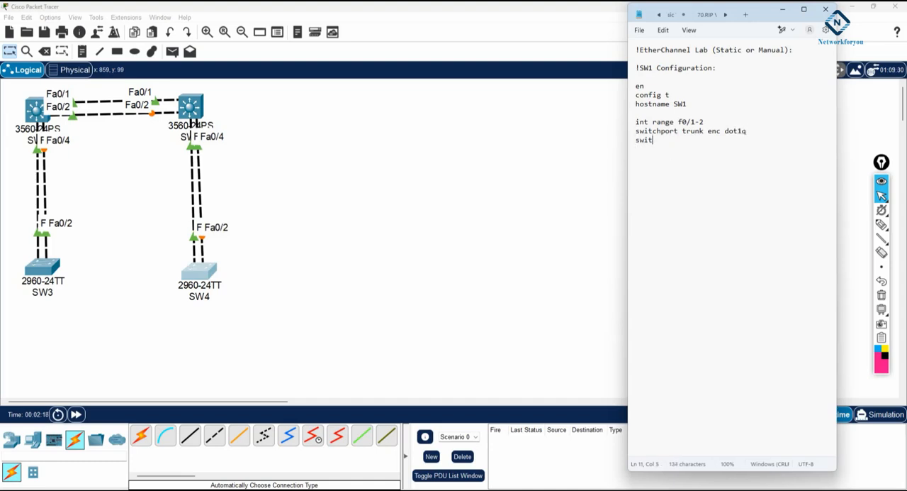
{"action": "type", "text": "chport mode trunk"}
{"action": "key", "text": "Return"}
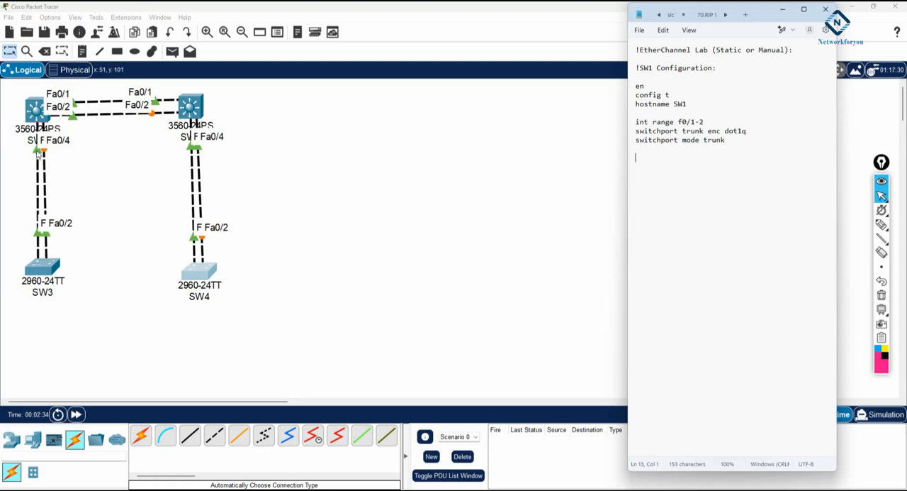
Move SW3 slightly closer to SW1 to separate the port labels, and change the note's trunk interface range to f0/1-4
{"action": "mouse_move", "coordinate": [34, 260]}
{"action": "left_mouse_down"}
{"action": "mouse_move", "coordinate": [192, 165]}
{"action": "mouse_move", "coordinate": [113, 219]}
{"action": "mouse_move", "coordinate": [41, 247]}
{"action": "left_mouse_up"}
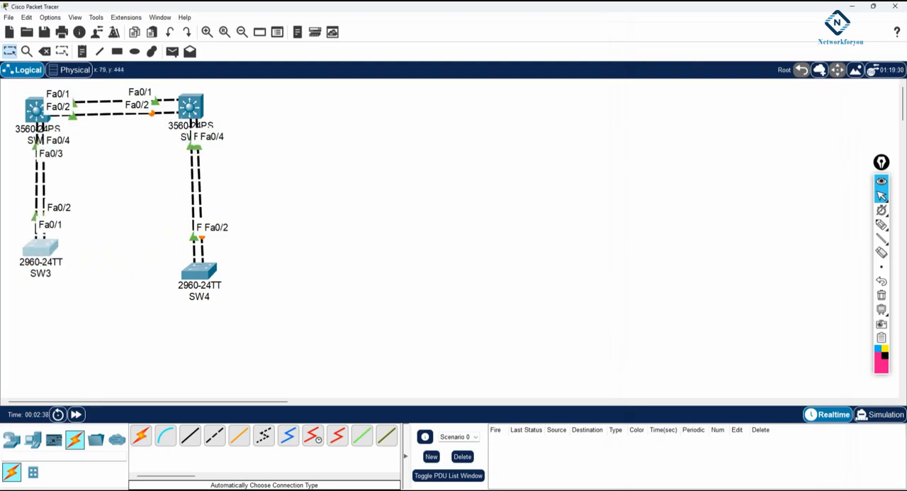
{"action": "key", "text": "alt+Tab"}
{"action": "double_click", "coordinate": [701, 122]}
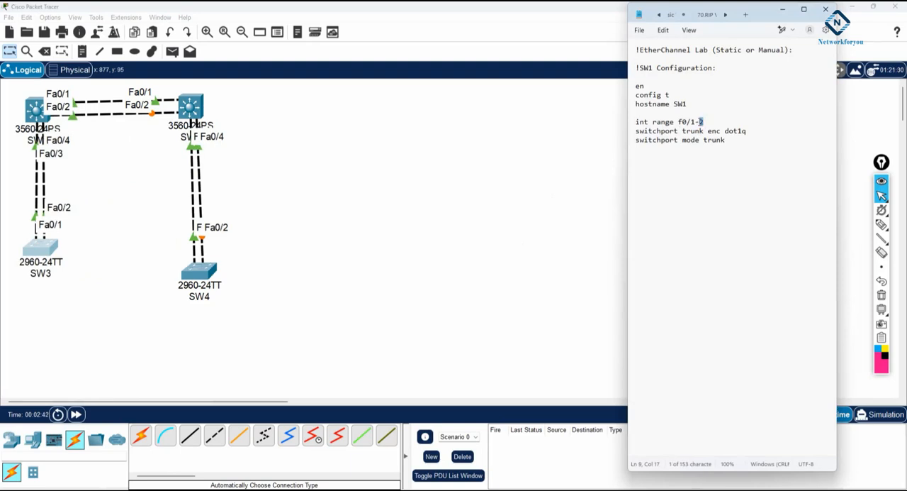
{"action": "type", "text": "4"}
{"action": "left_click_drag", "start_coordinate": [726, 140], "coordinate": [635, 122]}
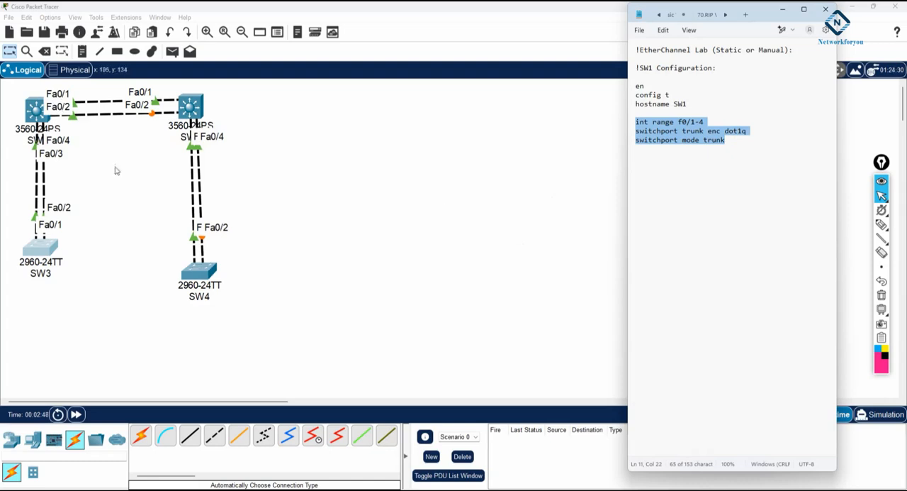
Add an "int range f0/1-2" block with "channel-group 1 mode on" below the trunk commands
{"action": "left_click", "coordinate": [682, 159]}
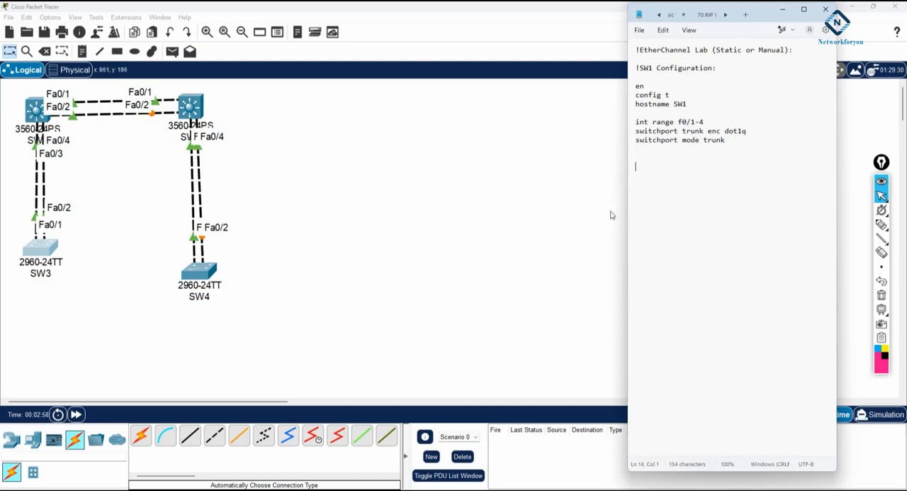
{"action": "type", "text": "f0/1-2"}
{"action": "key", "text": "Return"}
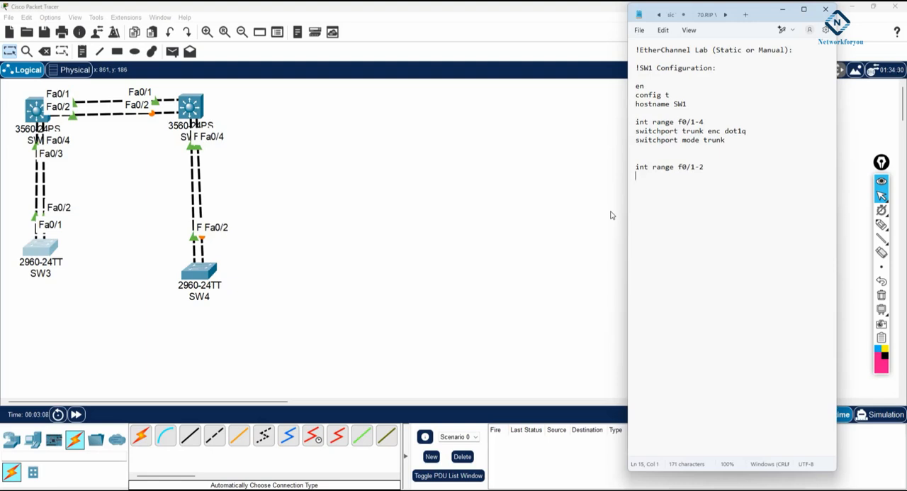
{"action": "type", "text": "channel-group"}
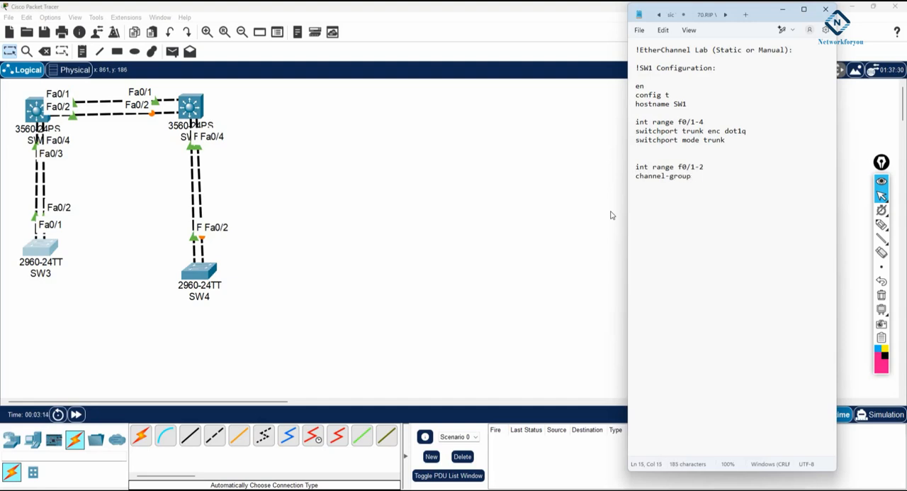
{"action": "type", "text": " 1 mode on"}
{"action": "key", "text": "Return"}
Add an "int range f0/3-4" block with "channel-group 2 mode on" below the f0/1-2 block in the note
{"action": "type", "text": "int ran"}
{"action": "type", "text": "ge f"}
{"action": "type", "text": "0/3-4"}
{"action": "type", "text": "channel"}
{"action": "type", "text": "-group"}
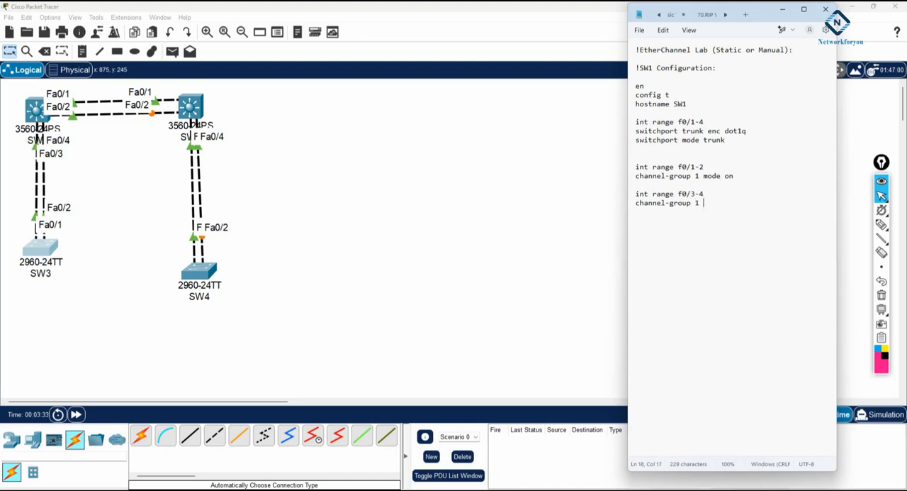
{"action": "type", "text": " 2 mode on"}
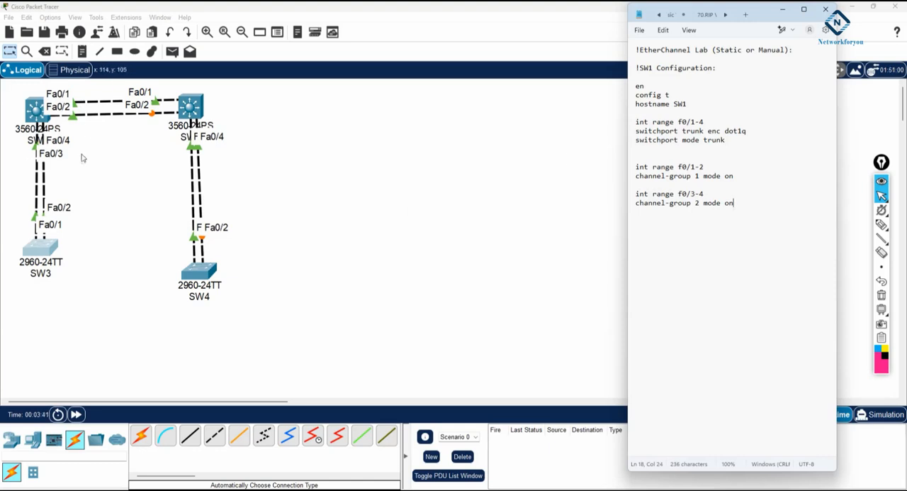
{"action": "left_click_drag", "start_coordinate": [734, 176], "coordinate": [636, 167]}
{"action": "left_click_drag", "start_coordinate": [734, 203], "coordinate": [631, 195]}
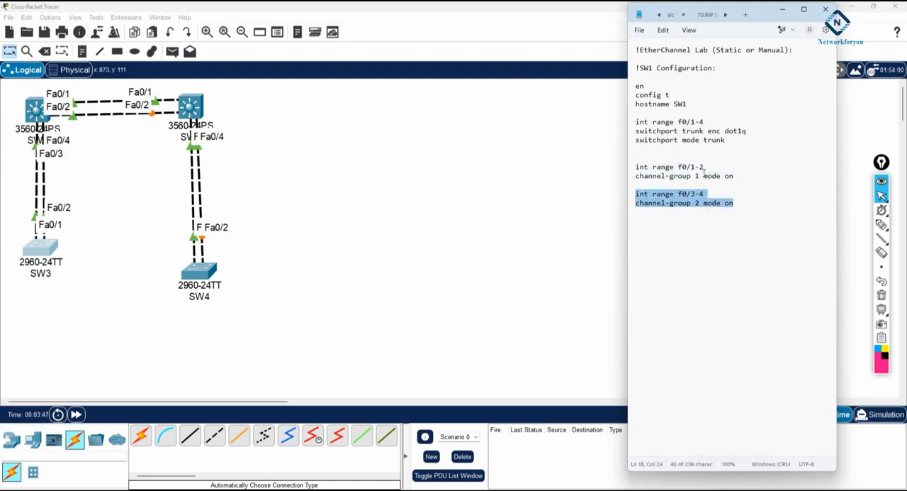
{"action": "left_click_drag", "start_coordinate": [702, 176], "coordinate": [694, 202]}
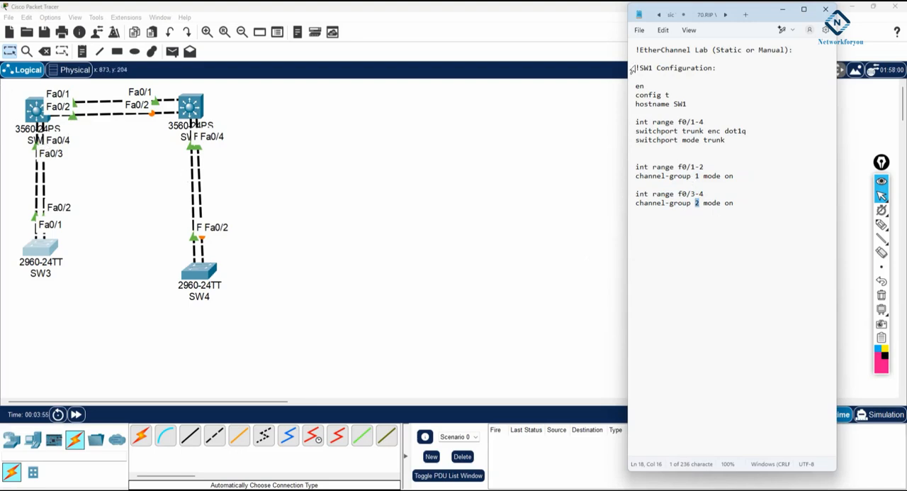
Copy the SW1 commands from the heading through the trunk block, and open SW1's command line in Packet Tracer in a wider window
{"action": "left_click_drag", "start_coordinate": [637, 67], "coordinate": [735, 146]}
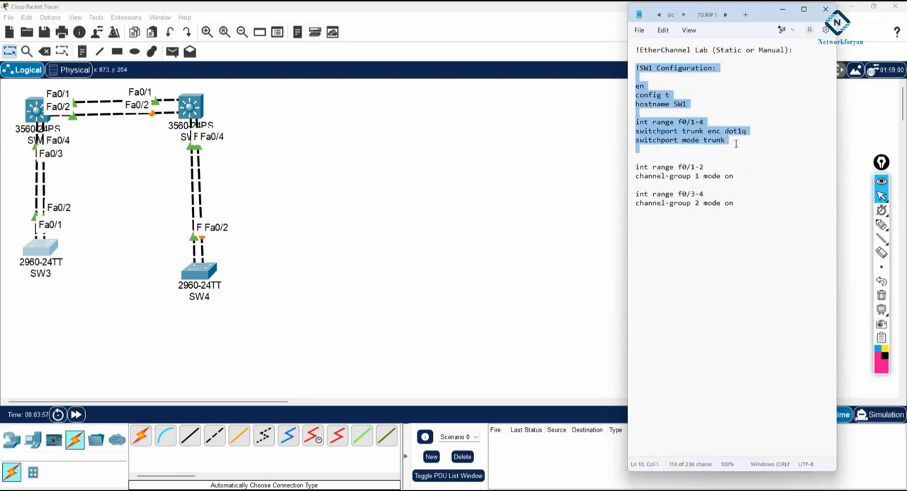
{"action": "left_click", "coordinate": [37, 110]}
{"action": "left_click", "coordinate": [401, 129]}
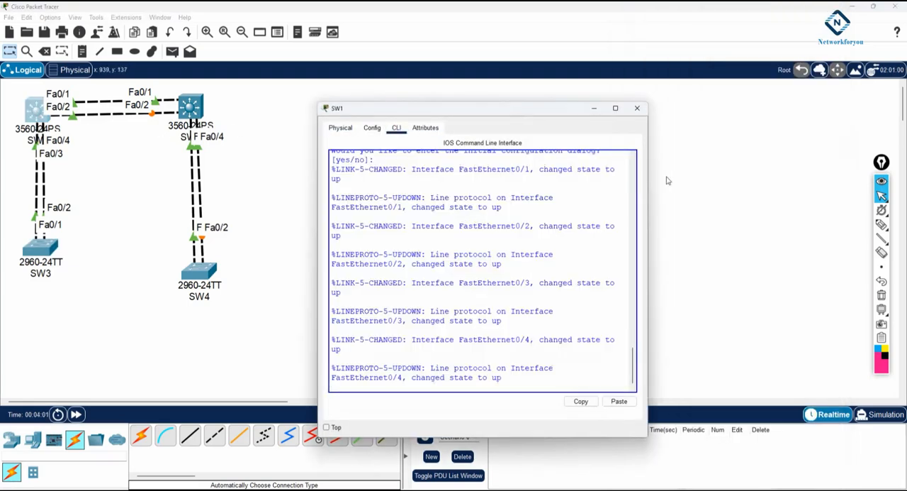
{"action": "left_click_drag", "start_coordinate": [648, 177], "coordinate": [842, 189]}
{"action": "left_click_drag", "start_coordinate": [571, 108], "coordinate": [564, 51]}
Decline the initial configuration dialog on SW1 by answering no
{"action": "left_click", "coordinate": [602, 148]}
{"action": "key", "text": "Return"}
{"action": "key", "text": "Return"}
{"action": "key", "text": "Return"}
{"action": "key", "text": "Return"}
{"action": "key", "text": "Return"}
{"action": "key", "text": "Return"}
{"action": "key", "text": "Return"}
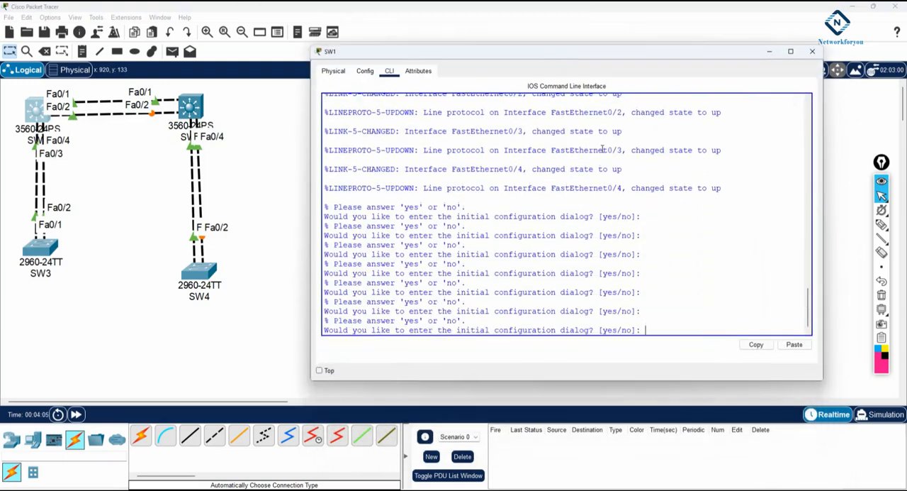
{"action": "type", "text": "no"}
{"action": "key", "text": "Return"}
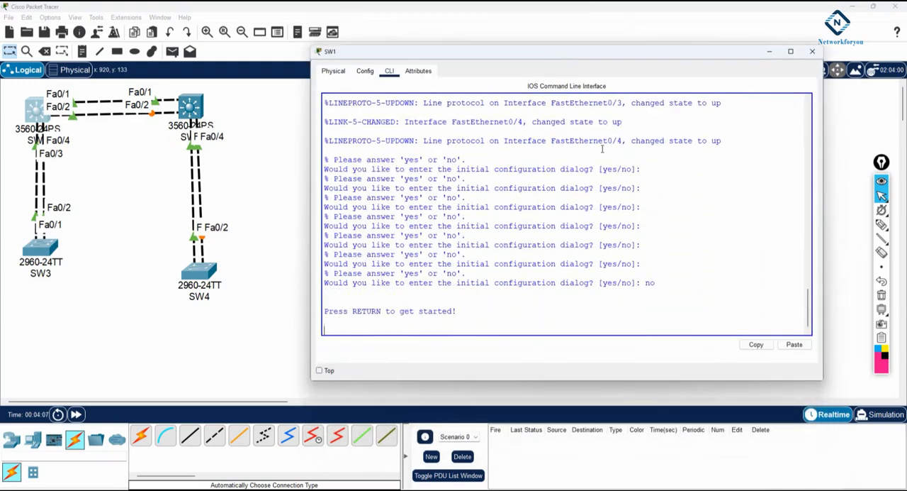
Start the SW1 console session and paste in the copied hostname and f0/1-4 trunk commands
{"action": "key", "text": "Return"}
{"action": "key", "text": "Return"}
{"action": "key", "text": "Return"}
{"action": "key", "text": "Return"}
{"action": "key", "text": "Return"}
{"action": "key", "text": "Return"}
{"action": "key", "text": "Return"}
{"action": "key", "text": "Return"}
{"action": "key", "text": "Return"}
{"action": "key", "text": "Return"}
{"action": "right_click", "coordinate": [602, 150]}
{"action": "left_click", "coordinate": [625, 166]}
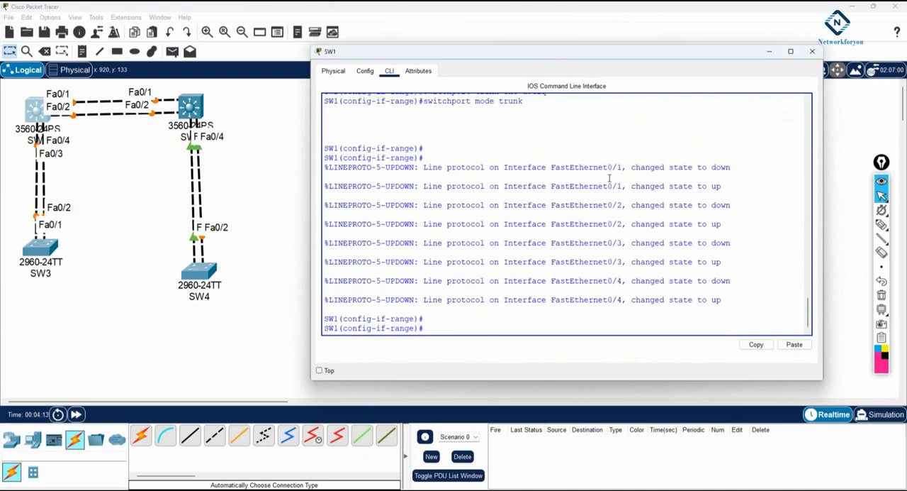
Return SW1 to global configuration mode and enter interface range f0/1-2
{"action": "type", "text": "exit"}
{"action": "key", "text": "Return"}
{"action": "key", "text": "Return"}
{"action": "key", "text": "Return"}
{"action": "type", "text": "int "}
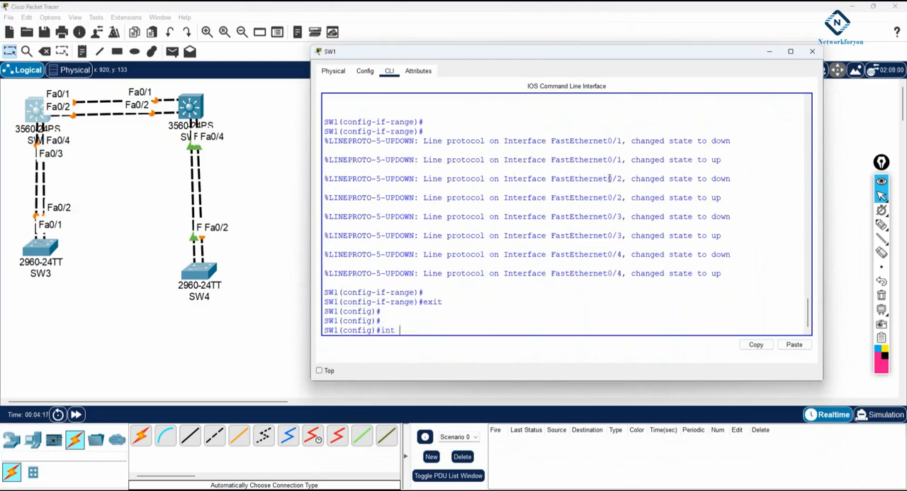
{"action": "type", "text": "r"}
{"action": "key", "text": "Tab"}
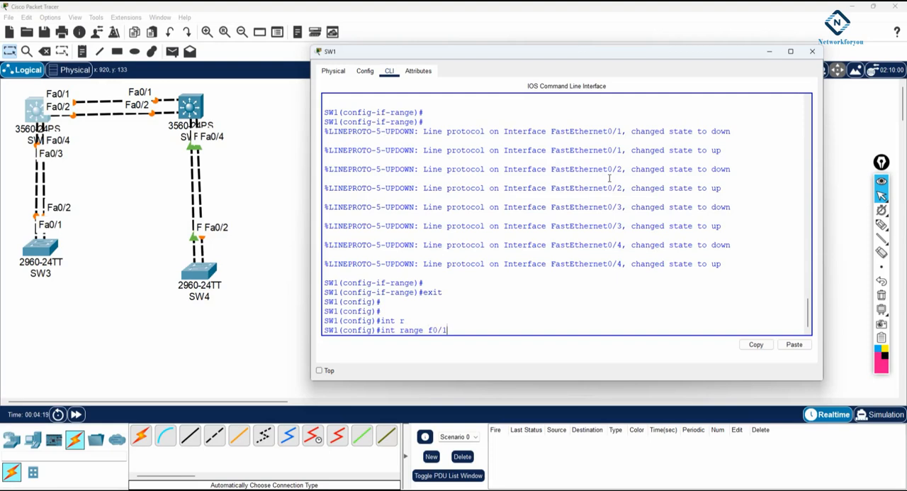
{"action": "type", "text": "f0/1-2"}
{"action": "key", "text": "Return"}
Set the trunk encapsulation of SW1's f0/1-2 range to dot1q
{"action": "type", "text": "s"}
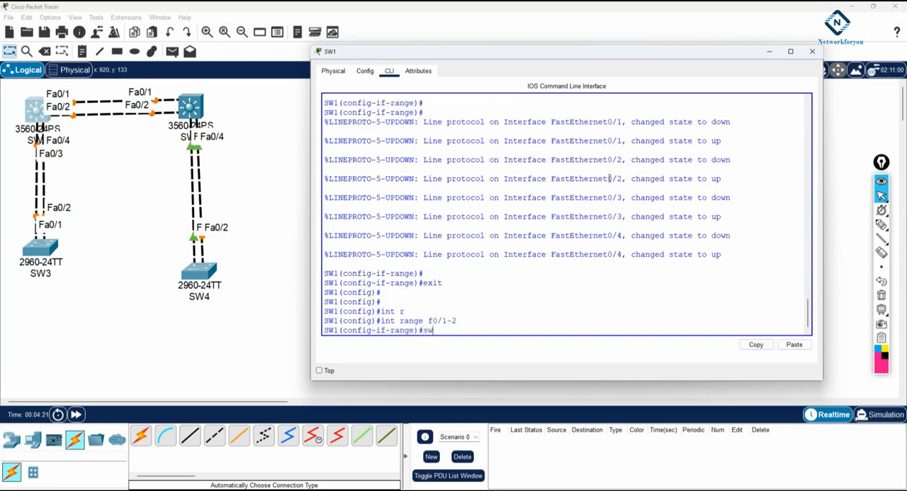
{"action": "type", "text": "w"}
{"action": "key", "text": "Tab"}
{"action": "type", "text": "tr"}
{"action": "key", "text": "Tab"}
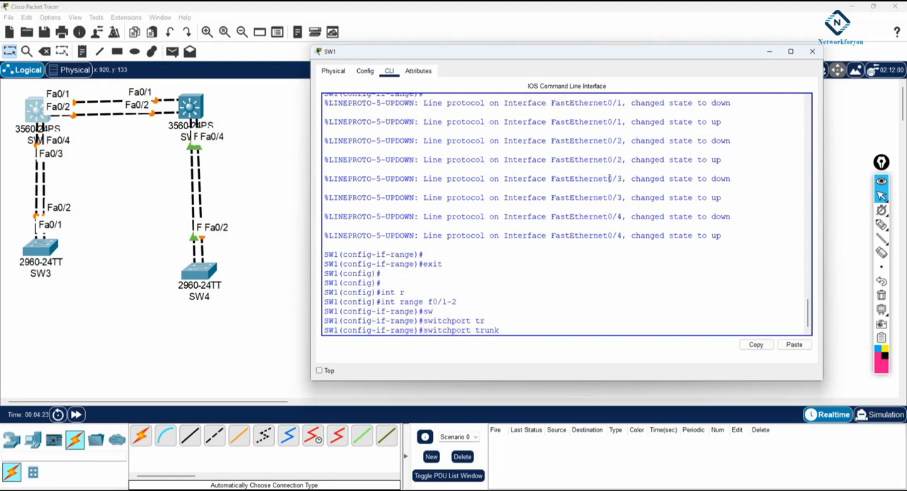
{"action": "type", "text": "e"}
{"action": "key", "text": "Tab"}
{"action": "type", "text": "do"}
{"action": "key", "text": "Tab"}
{"action": "key", "text": "Return"}
{"action": "type", "text": "sw"}
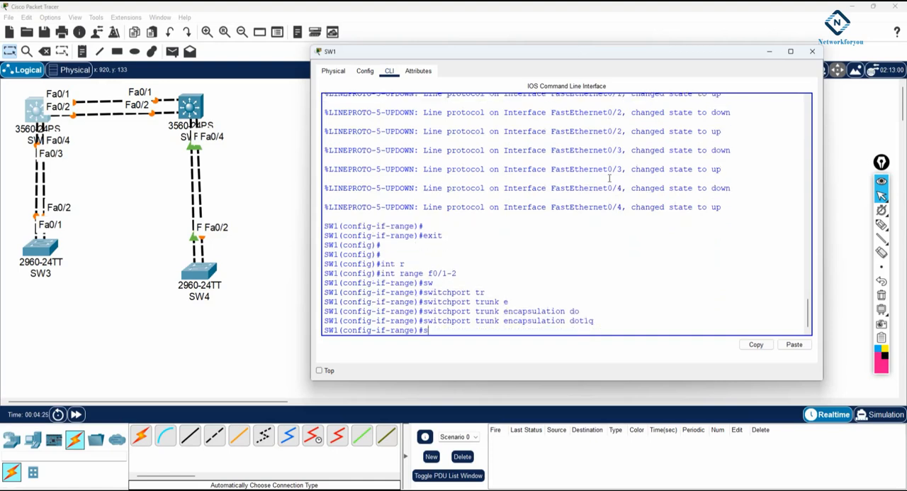
Set the switchport mode of SW1's f0/1-2 range to trunk
{"action": "key", "text": "Tab"}
{"action": "type", "text": "mo"}
{"action": "key", "text": "Tab"}
{"action": "type", "text": "tr"}
{"action": "key", "text": "Tab"}
{"action": "key", "text": "Return"}
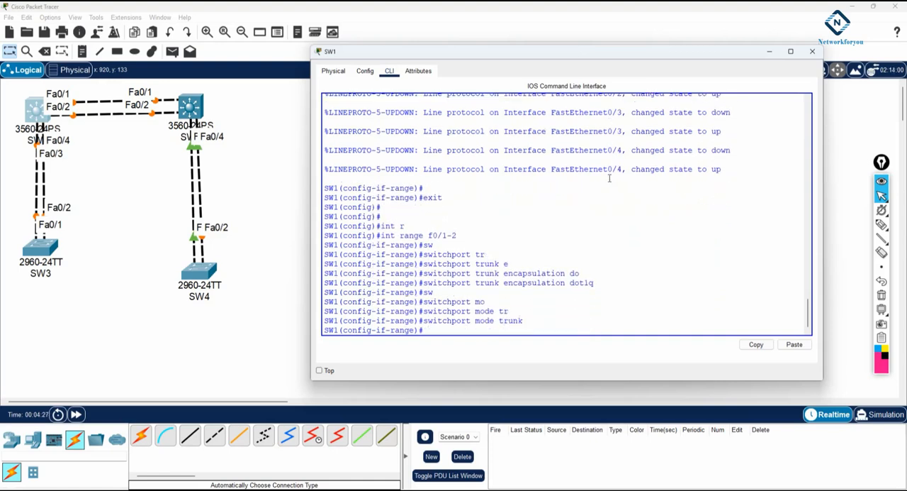
Begin the channel-group command for the f0/1-2 range and list the valid group numbers with the inline help
{"action": "type", "text": "chan"}
{"action": "key", "text": "Tab"}
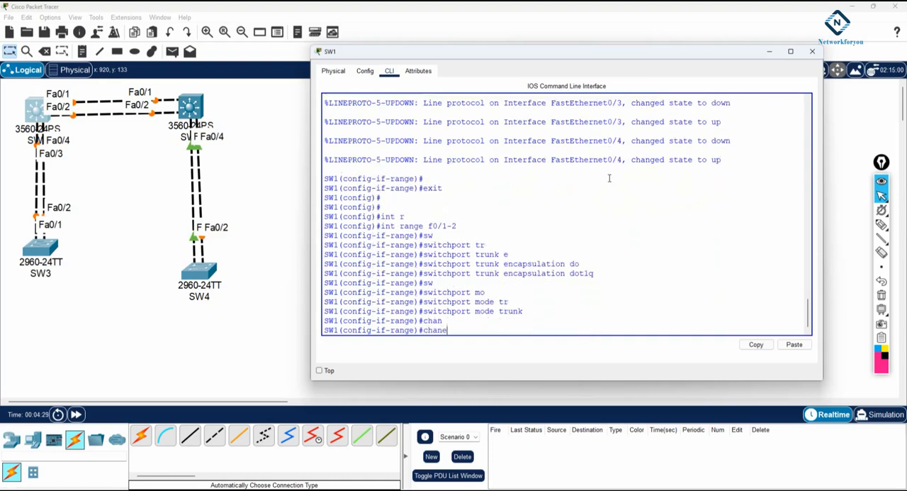
{"action": "type", "text": "ne"}
{"action": "key", "text": "Tab"}
{"action": "type", "text": "l"}
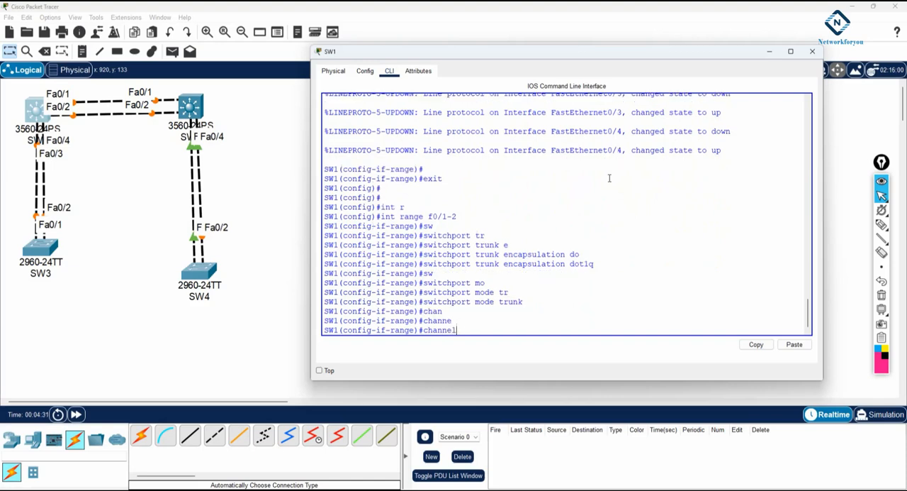
{"action": "type", "text": "-gr"}
{"action": "key", "text": "Tab"}
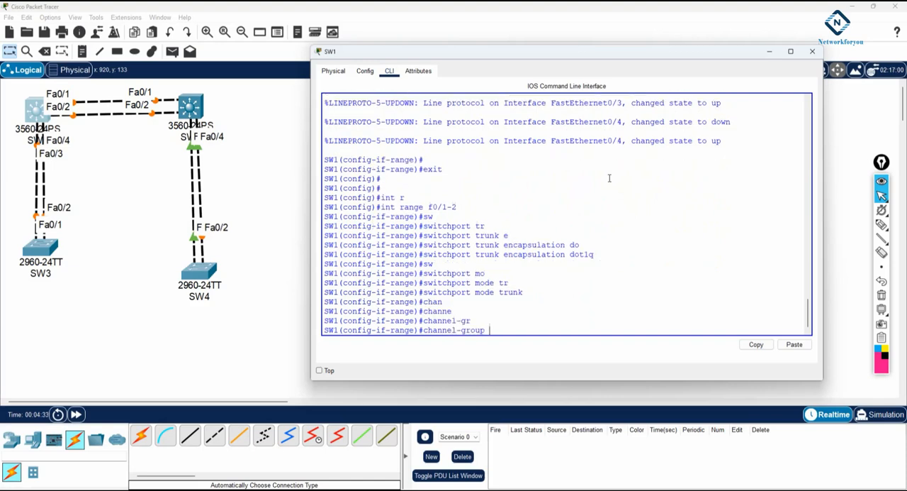
{"action": "type", "text": "?"}
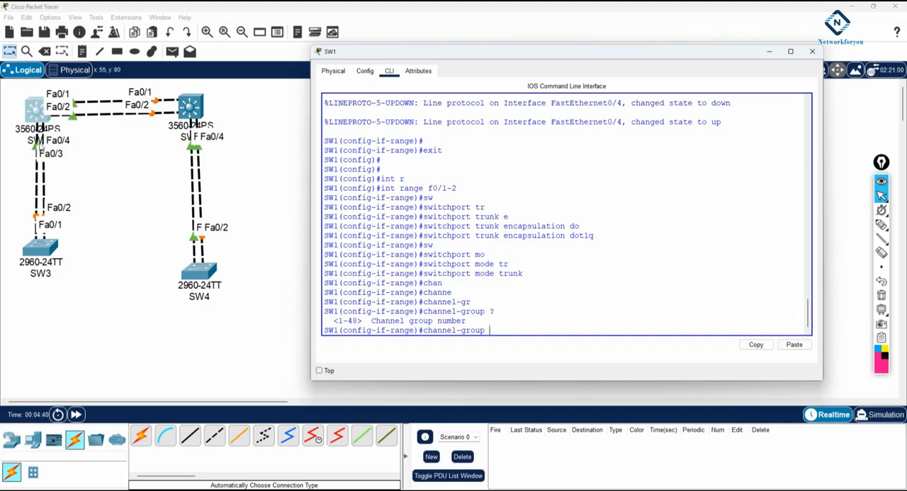
List the modes available for channel group 1, and assign f0/1-2 with "channel-group 1 mode on"
{"action": "left_click_drag", "start_coordinate": [462, 189], "coordinate": [423, 188]}
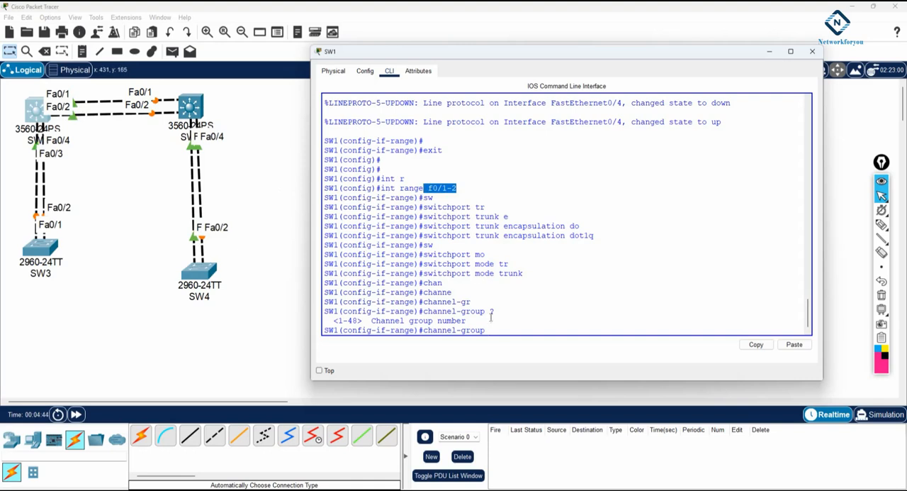
{"action": "left_click", "coordinate": [509, 329]}
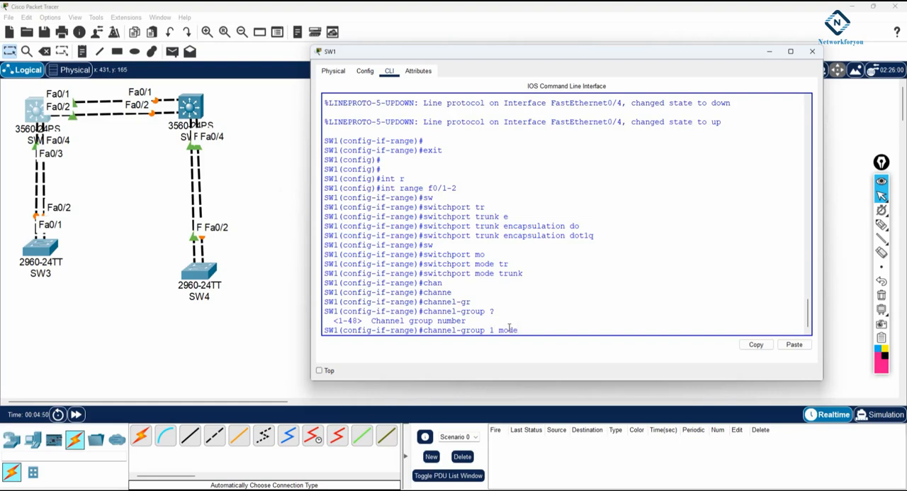
{"action": "type", "text": "?"}
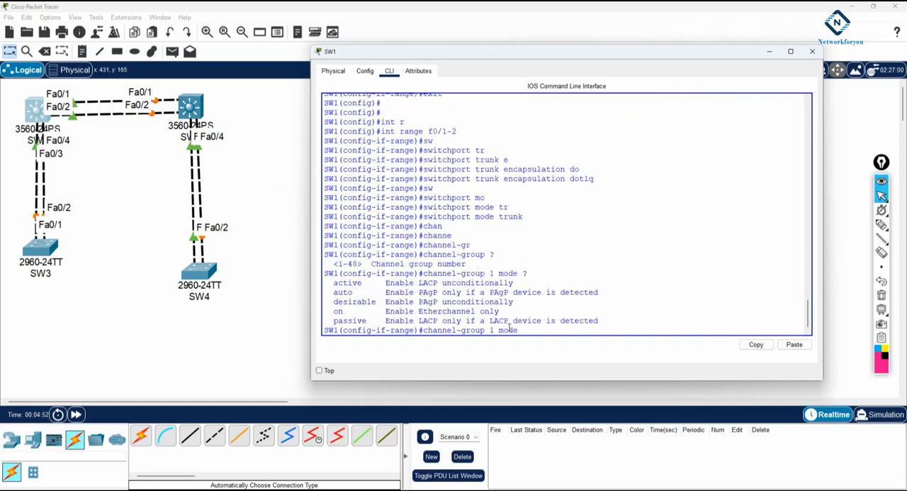
{"action": "left_click_drag", "start_coordinate": [438, 283], "coordinate": [325, 283]}
{"action": "left_click", "coordinate": [434, 295]}
{"action": "left_click_drag", "start_coordinate": [357, 291], "coordinate": [327, 291]}
{"action": "left_click_drag", "start_coordinate": [435, 302], "coordinate": [329, 301]}
{"action": "left_click_drag", "start_coordinate": [499, 311], "coordinate": [332, 312]}
{"action": "left_click", "coordinate": [538, 331]}
{"action": "key", "text": "Return"}
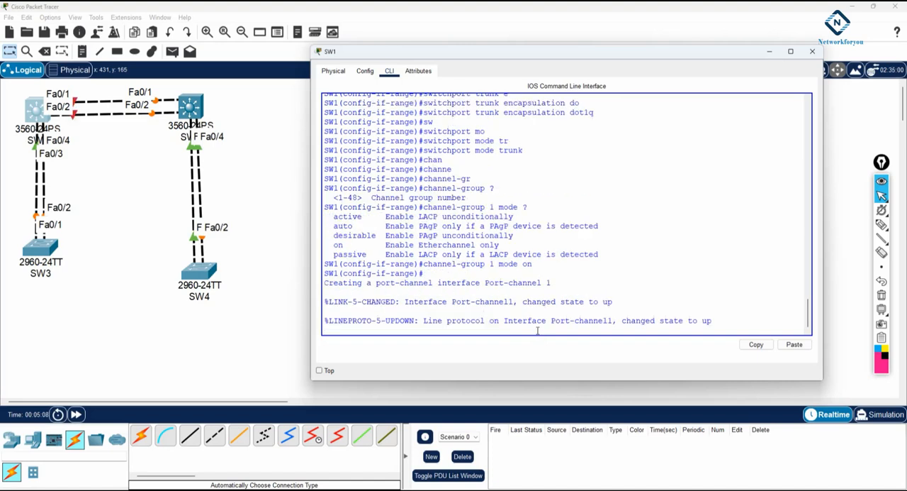
Check the port-channel 1 status messages, and switch from the f0/1-2 range to interface range f0/3-4 on SW1
{"action": "left_click_drag", "start_coordinate": [723, 323], "coordinate": [326, 323]}
{"action": "left_click_drag", "start_coordinate": [405, 303], "coordinate": [614, 303]}
{"action": "left_click", "coordinate": [716, 312]}
{"action": "key", "text": "Return"}
{"action": "key", "text": "Return"}
{"action": "type", "text": "exit"}
{"action": "key", "text": "Return"}
{"action": "type", "text": "int r"}
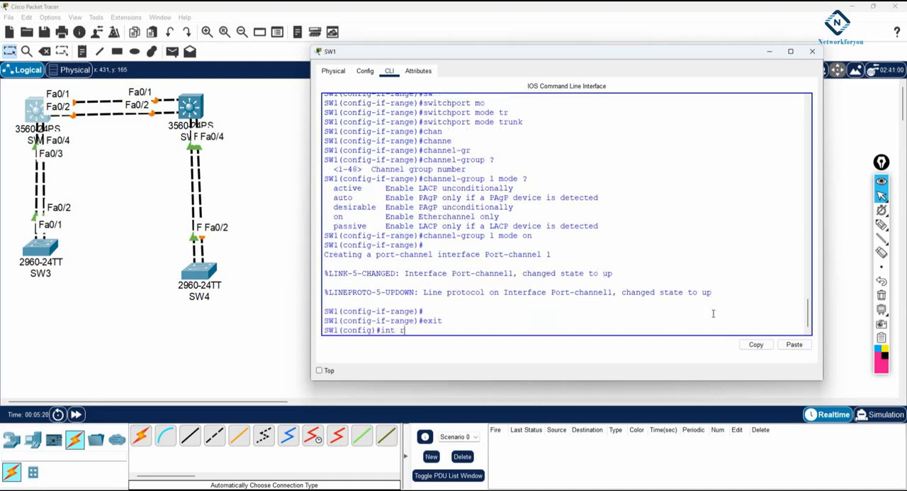
{"action": "type", "text": "an"}
{"action": "key", "text": "Tab"}
{"action": "type", "text": "f0/"}
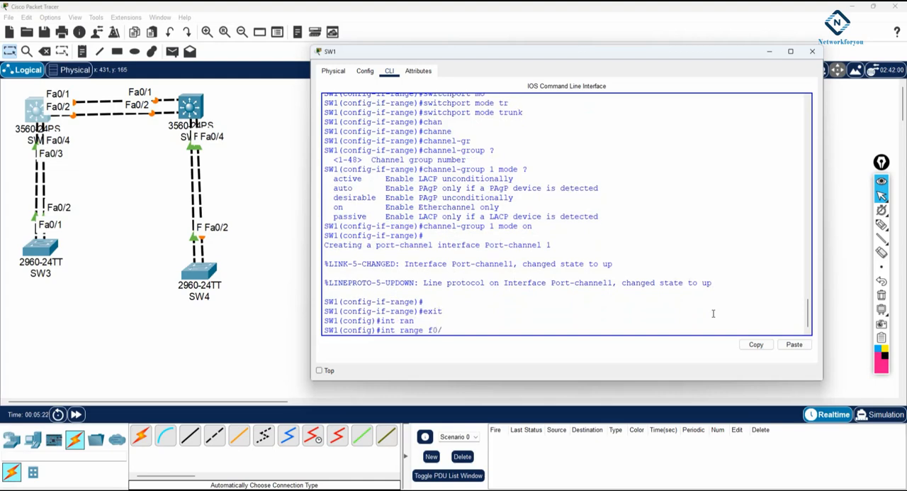
{"action": "type", "text": "3-4"}
{"action": "key", "text": "Return"}
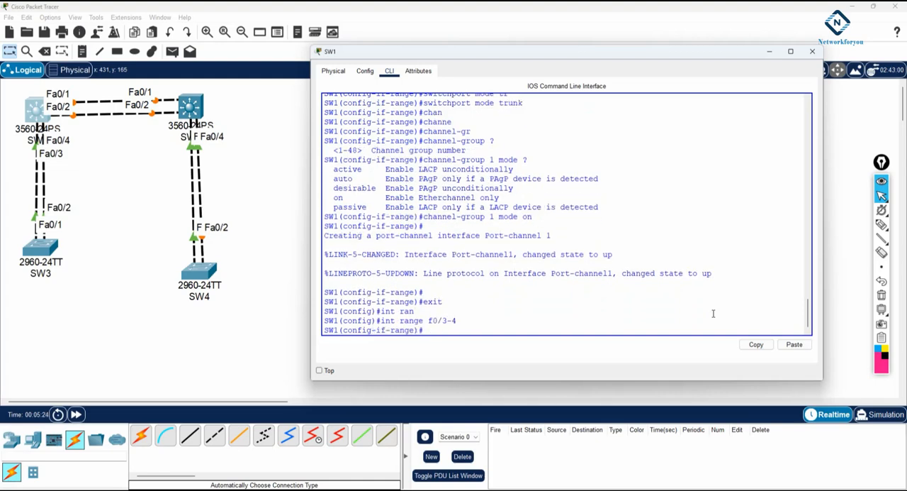
Assign SW1's f0/3-4 range to channel group 2 with mode on
{"action": "type", "text": "channel-grou"}
{"action": "key", "text": "Tab"}
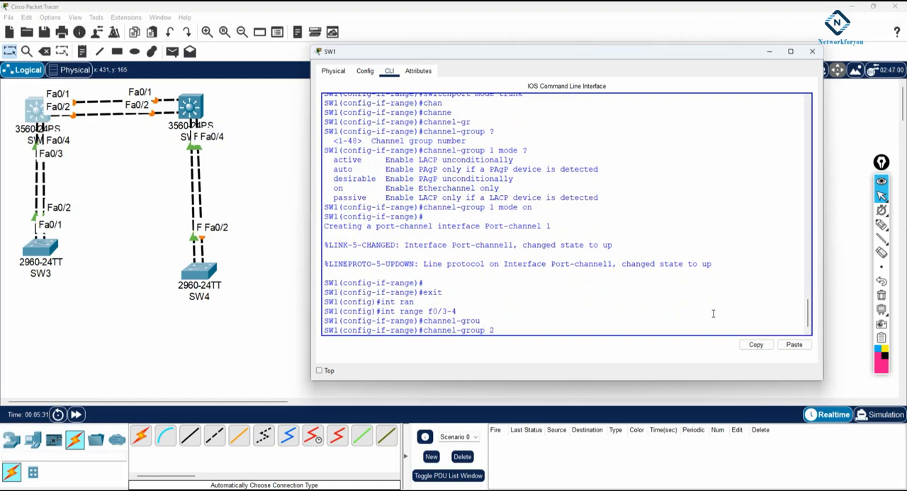
{"action": "type", "text": "2 mo"}
{"action": "key", "text": "Tab"}
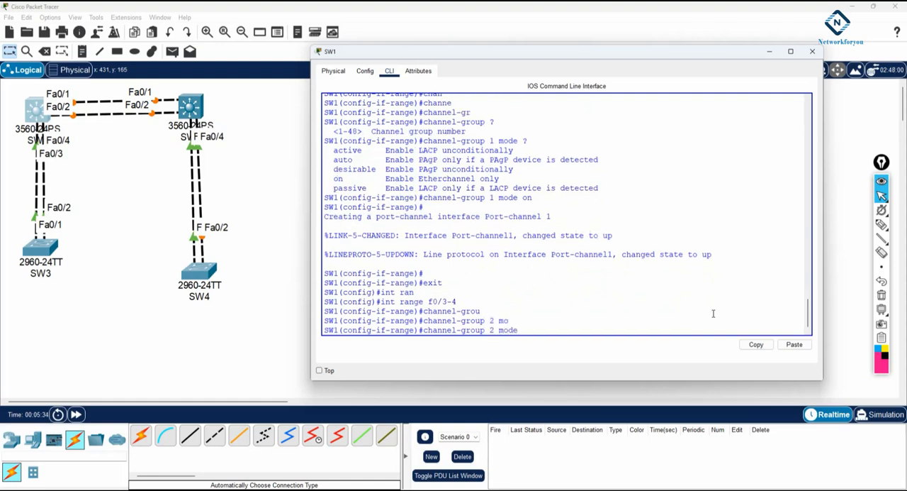
{"action": "type", "text": "on"}
{"action": "key", "text": "Return"}
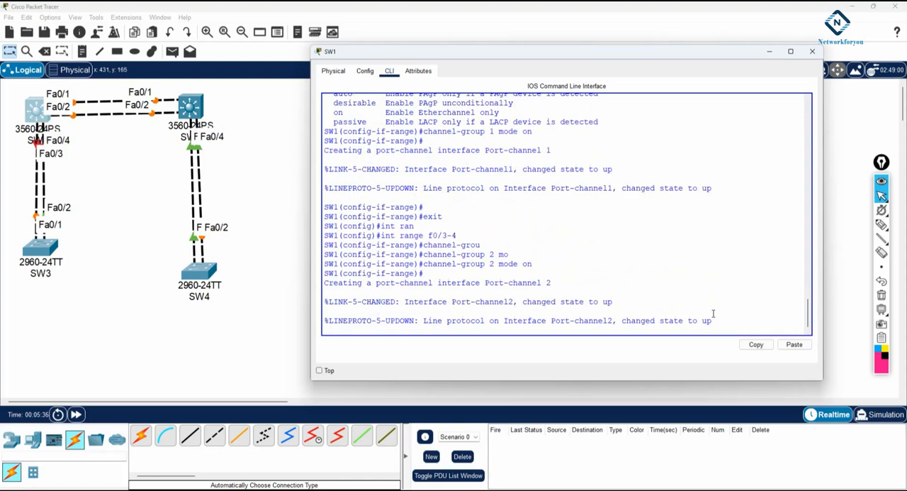
Exit interface range and global configuration on SW1, back to privileged EXEC mode
{"action": "key", "text": "Return"}
{"action": "key", "text": "Return"}
{"action": "type", "text": "exit"}
{"action": "key", "text": "Return"}
{"action": "key", "text": "Return"}
{"action": "type", "text": "exit"}
{"action": "key", "text": "Return"}
Show the EtherChannel summary on SW1 and examine the ports and protocol entries of both channel groups
{"action": "key", "text": "Return"}
{"action": "type", "text": "sh eth"}
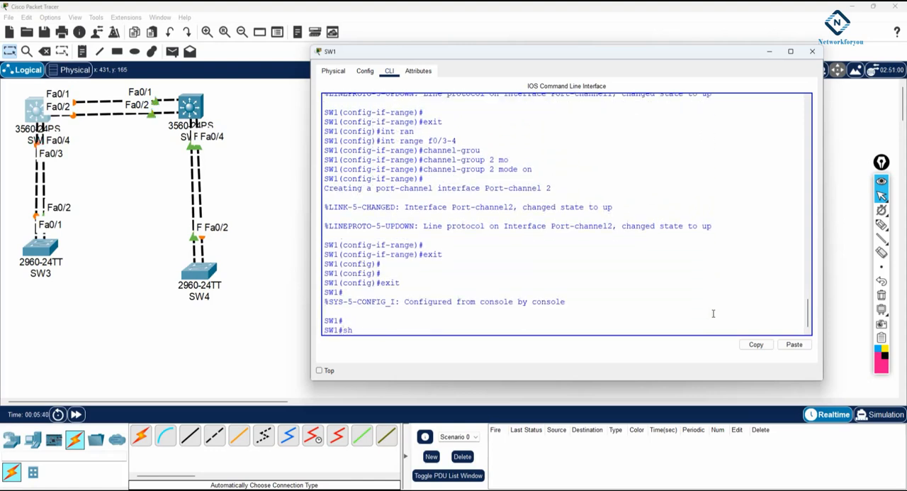
{"action": "key", "text": "Tab"}
{"action": "type", "text": "su"}
{"action": "key", "text": "Tab"}
{"action": "key", "text": "Return"}
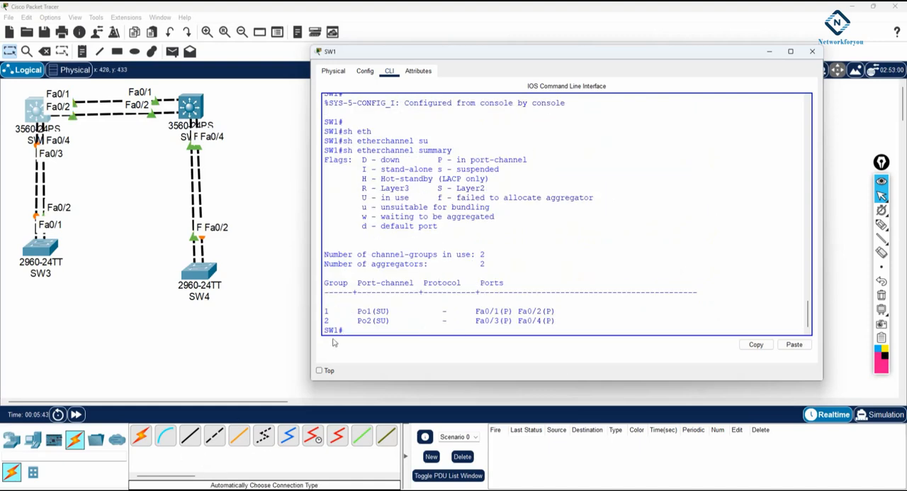
{"action": "left_click_drag", "start_coordinate": [325, 311], "coordinate": [560, 310]}
{"action": "left_click_drag", "start_coordinate": [325, 320], "coordinate": [576, 321]}
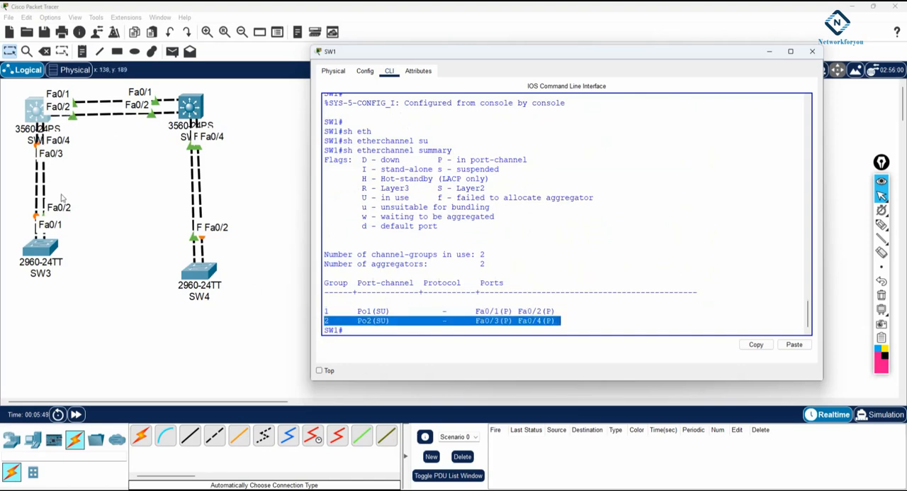
{"action": "left_click", "coordinate": [448, 313]}
{"action": "double_click", "coordinate": [446, 311]}
{"action": "double_click", "coordinate": [444, 321]}
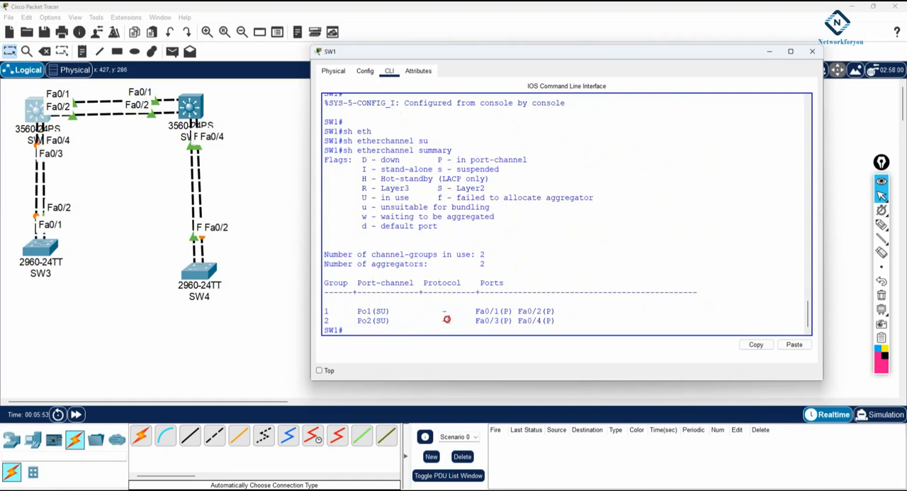
{"action": "double_click", "coordinate": [443, 311]}
Switch to the Notepad note and add a dashed separator line below the SW1 configuration
{"action": "key", "text": "alt+Tab"}
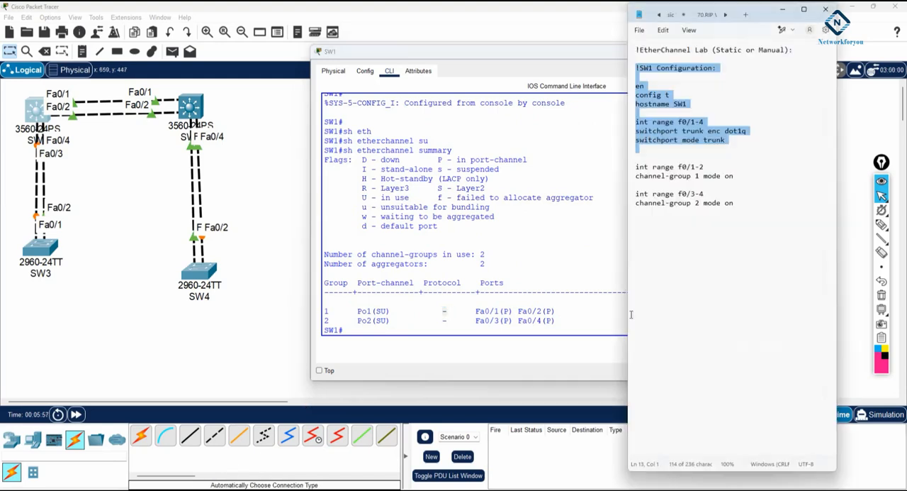
{"action": "left_click", "coordinate": [737, 211]}
{"action": "key", "text": "Return"}
{"action": "key", "text": "Return"}
{"action": "type", "text": "------------------------"}
{"action": "key", "text": "Return"}
Duplicate the SW1 command block below the dashed separator and change the copy's title and hostname to SW2
{"action": "left_click_drag", "start_coordinate": [735, 203], "coordinate": [638, 73]}
{"action": "key", "text": "ctrl+c"}
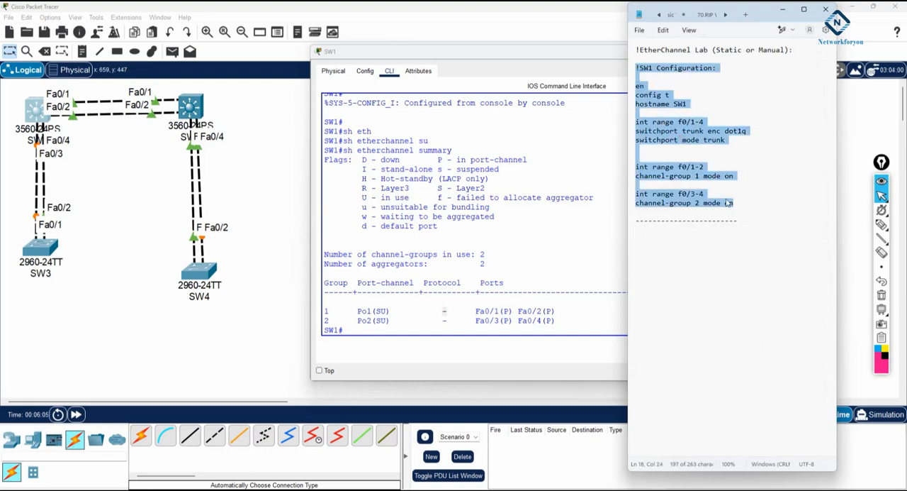
{"action": "left_click", "coordinate": [745, 219]}
{"action": "key", "text": "Return"}
{"action": "key", "text": "ctrl+v"}
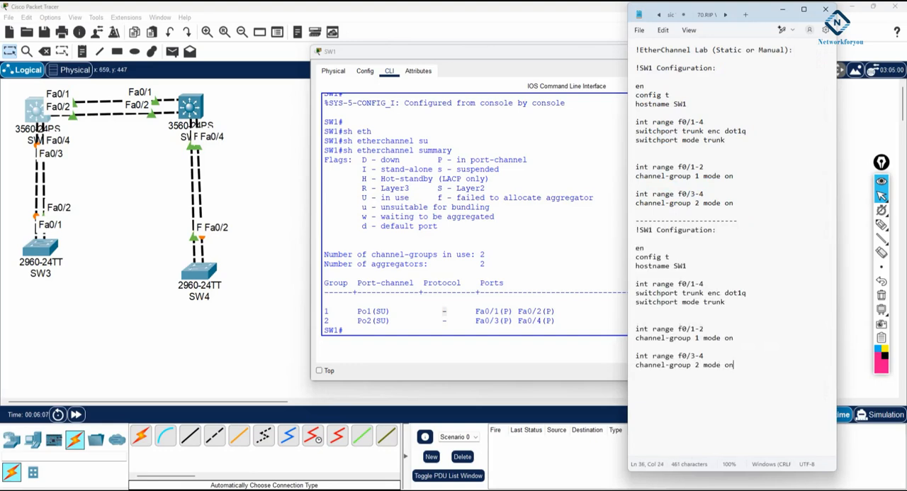
{"action": "left_click_drag", "start_coordinate": [650, 230], "coordinate": [655, 230]}
{"action": "type", "text": "2"}
{"action": "left_click_drag", "start_coordinate": [687, 266], "coordinate": [682, 266]}
{"action": "type", "text": "2"}
Copy the complete SW2 command block from the note and open SW2's command-line interface, widening its window
{"action": "left_click_drag", "start_coordinate": [726, 309], "coordinate": [608, 227]}
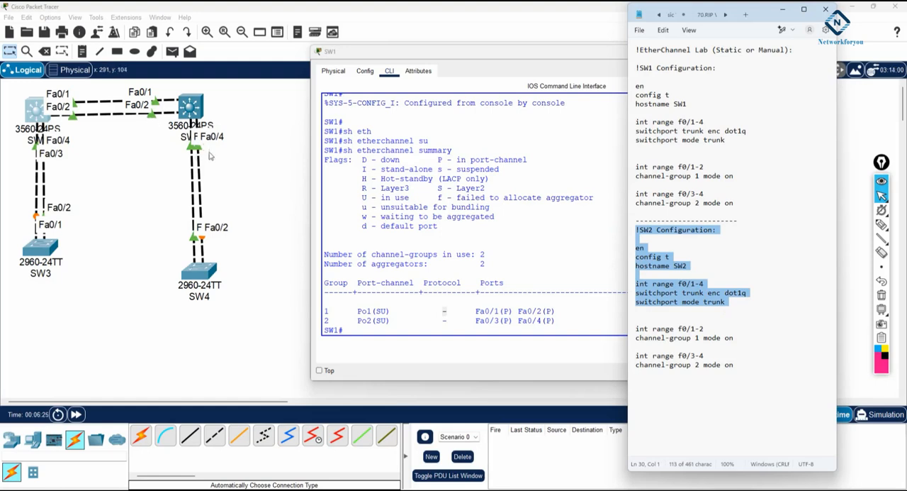
{"action": "left_click_drag", "start_coordinate": [749, 374], "coordinate": [627, 235]}
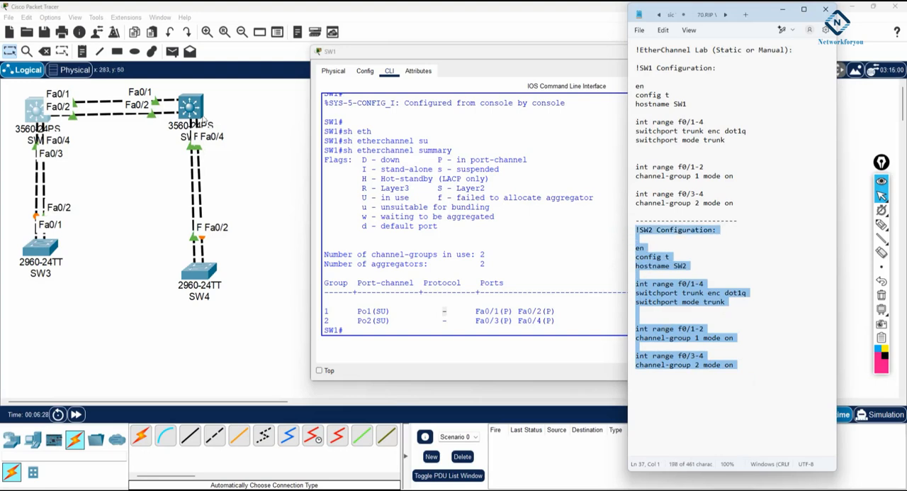
{"action": "left_click", "coordinate": [193, 108]}
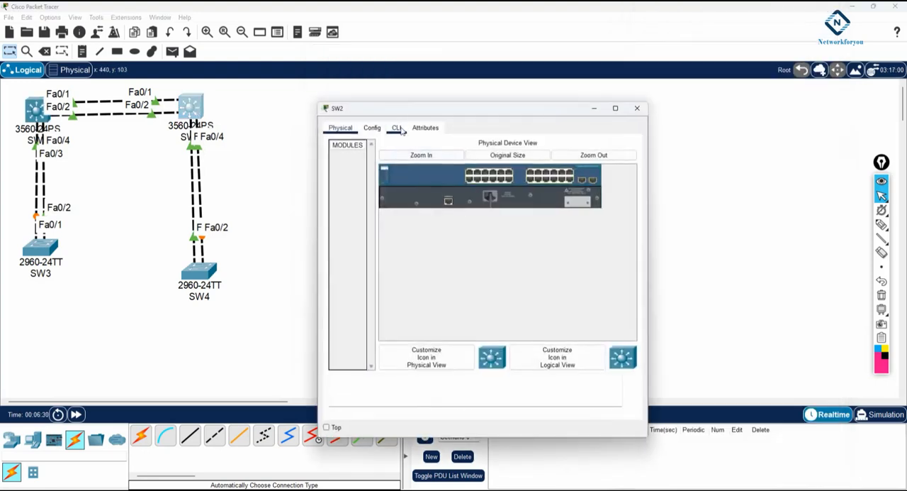
{"action": "left_click", "coordinate": [397, 128]}
{"action": "left_click_drag", "start_coordinate": [647, 196], "coordinate": [767, 206]}
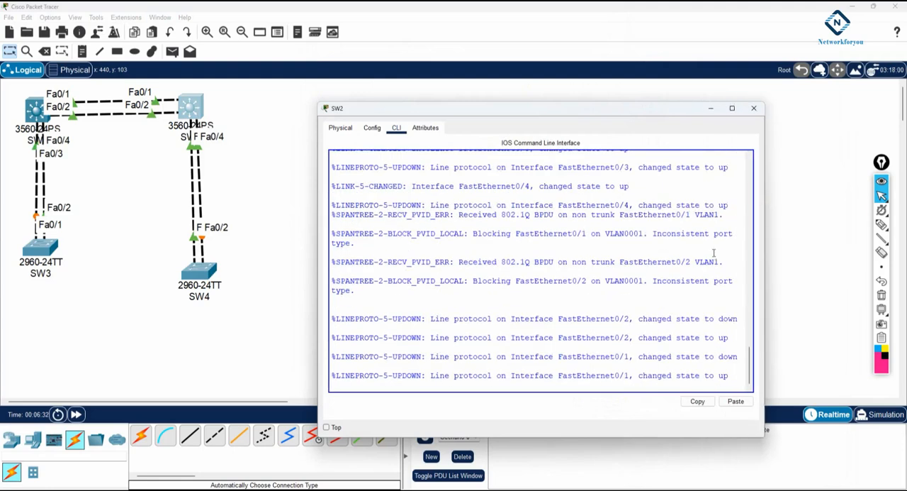
Decline SW2's initial configuration dialog with "no" and bring up the user EXEC prompt
{"action": "key", "text": "Return"}
{"action": "key", "text": "Return"}
{"action": "key", "text": "Return"}
{"action": "key", "text": "Return"}
{"action": "key", "text": "Return"}
{"action": "key", "text": "Return"}
{"action": "type", "text": "no"}
{"action": "key", "text": "Return"}
{"action": "key", "text": "Return"}
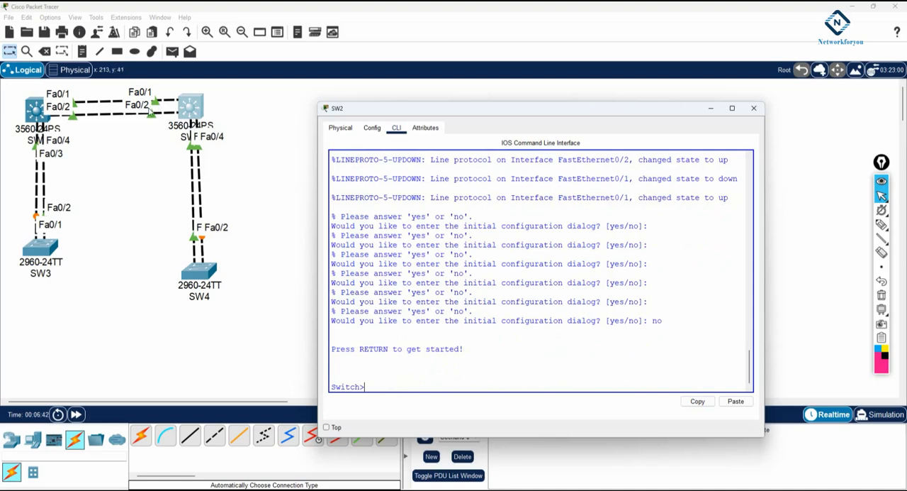
{"action": "left_click", "coordinate": [882, 224]}
{"action": "mouse_move", "coordinate": [198, 92]}
{"action": "left_mouse_down"}
{"action": "mouse_move", "coordinate": [185, 122]}
{"action": "mouse_move", "coordinate": [192, 94]}
{"action": "left_mouse_up"}
{"action": "mouse_move", "coordinate": [168, 90]}
{"action": "left_mouse_down"}
{"action": "mouse_move", "coordinate": [156, 115]}
{"action": "mouse_move", "coordinate": [163, 83]}
{"action": "left_mouse_up"}
{"action": "mouse_move", "coordinate": [207, 136]}
{"action": "left_mouse_down"}
{"action": "mouse_move", "coordinate": [207, 145]}
{"action": "mouse_move", "coordinate": [216, 135]}
{"action": "left_mouse_up"}
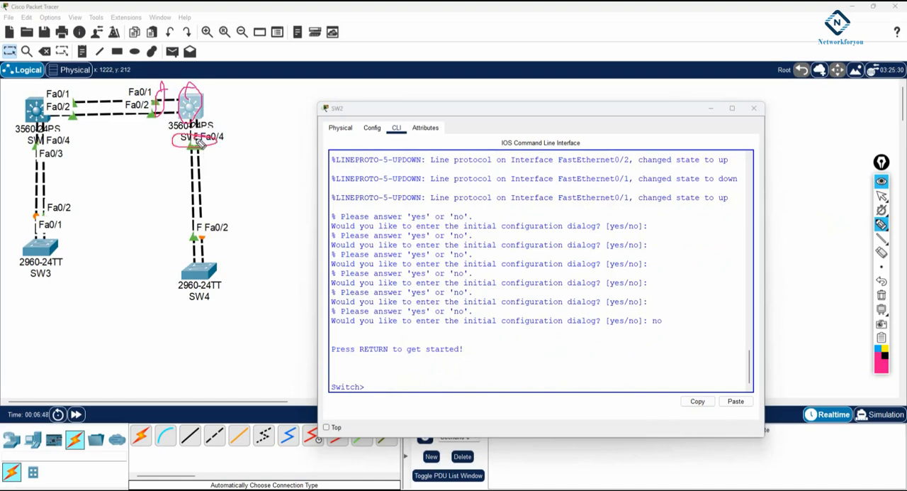
{"action": "mouse_move", "coordinate": [169, 101]}
{"action": "left_mouse_down"}
{"action": "mouse_move", "coordinate": [204, 151]}
{"action": "mouse_move", "coordinate": [157, 114]}
{"action": "mouse_move", "coordinate": [172, 101]}
{"action": "mouse_move", "coordinate": [140, 107]}
{"action": "mouse_move", "coordinate": [133, 85]}
{"action": "mouse_move", "coordinate": [196, 144]}
{"action": "left_mouse_up"}
{"action": "mouse_move", "coordinate": [60, 91]}
{"action": "left_mouse_down"}
{"action": "mouse_move", "coordinate": [71, 103]}
{"action": "mouse_move", "coordinate": [65, 115]}
{"action": "left_mouse_up"}
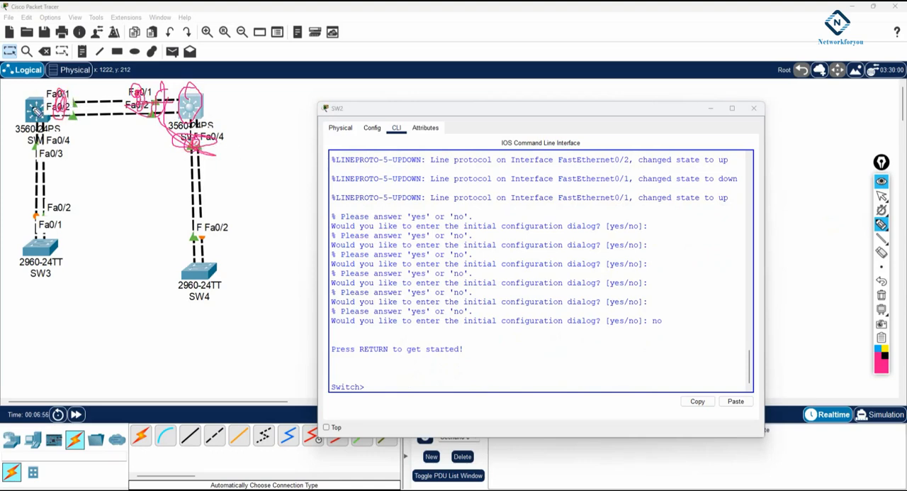
{"action": "mouse_move", "coordinate": [53, 149]}
{"action": "left_mouse_down"}
{"action": "mouse_move", "coordinate": [30, 149]}
{"action": "mouse_move", "coordinate": [62, 160]}
{"action": "mouse_move", "coordinate": [35, 148]}
{"action": "left_mouse_up"}
{"action": "left_click", "coordinate": [882, 296]}
{"action": "left_click", "coordinate": [881, 195]}
Paste the copied SW2 commands into SW2's CLI, review the applied lines, and return to privileged EXEC mode
{"action": "left_click", "coordinate": [389, 382]}
{"action": "right_click", "coordinate": [390, 382]}
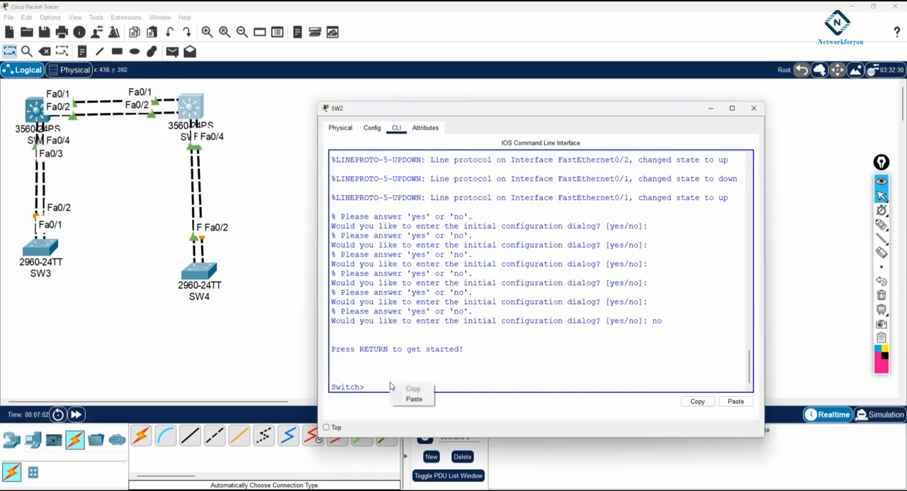
{"action": "left_click", "coordinate": [411, 399]}
{"action": "scroll", "coordinate": [469, 325], "scroll_direction": "up", "scroll_amount": 6}
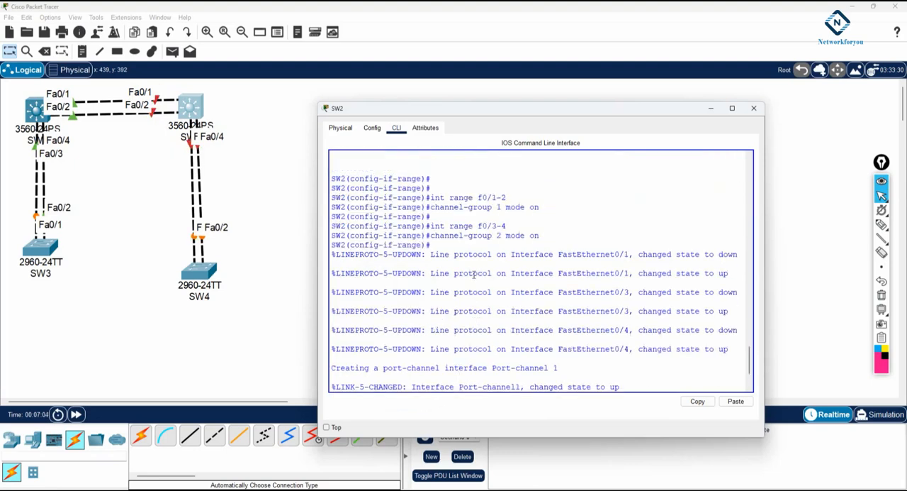
{"action": "left_click_drag", "start_coordinate": [394, 197], "coordinate": [521, 356]}
{"action": "scroll", "coordinate": [521, 312], "scroll_direction": "down", "scroll_amount": 5}
{"action": "key", "text": "ctrl+z"}
{"action": "key", "text": "Return"}
{"action": "key", "text": "Return"}
{"action": "key", "text": "Return"}
Show the EtherChannel summary on SW2 and examine the Protocol column of both channel groups
{"action": "type", "text": "sh"}
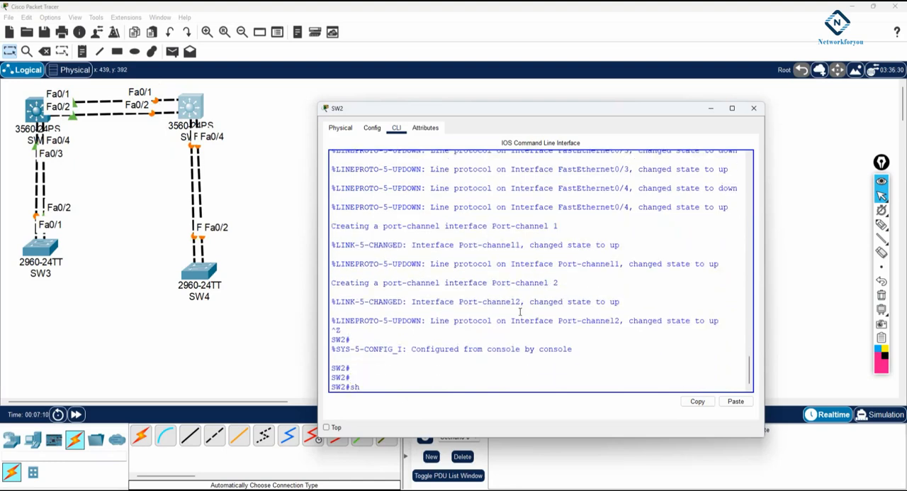
{"action": "type", "text": " eh"}
{"action": "key", "text": "Tab"}
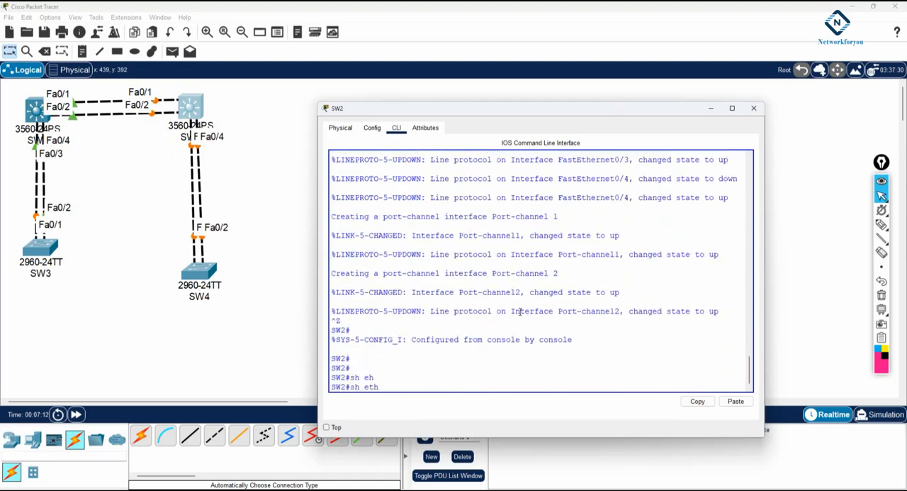
{"action": "type", "text": "he"}
{"action": "key", "text": "Tab"}
{"action": "type", "text": "su"}
{"action": "key", "text": "Tab"}
{"action": "key", "text": "Return"}
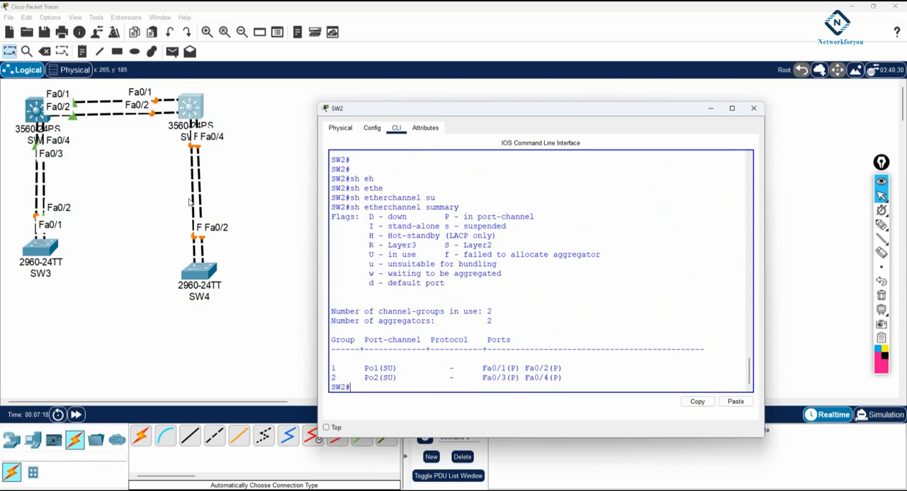
{"action": "left_click_drag", "start_coordinate": [461, 368], "coordinate": [448, 377]}
{"action": "left_click_drag", "start_coordinate": [469, 340], "coordinate": [426, 340]}
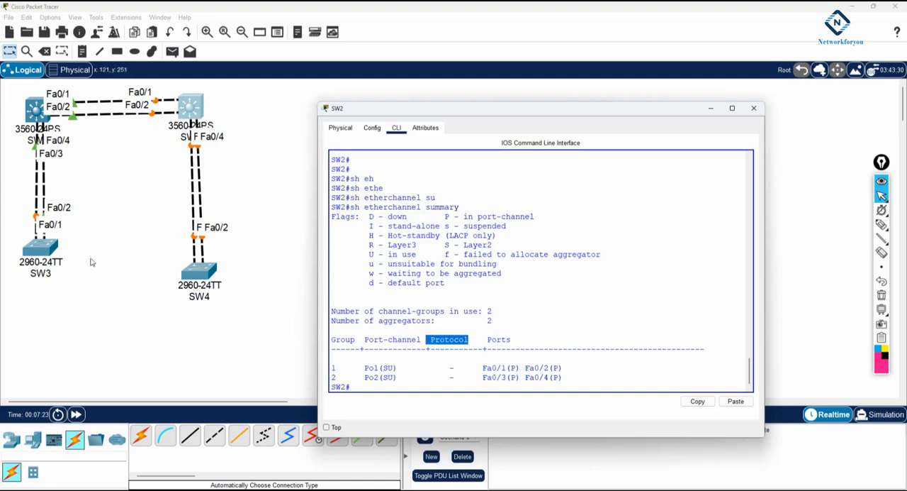
Switch back to the Notepad note and add a dashed separator line below the SW2 configuration
{"action": "left_click", "coordinate": [115, 262]}
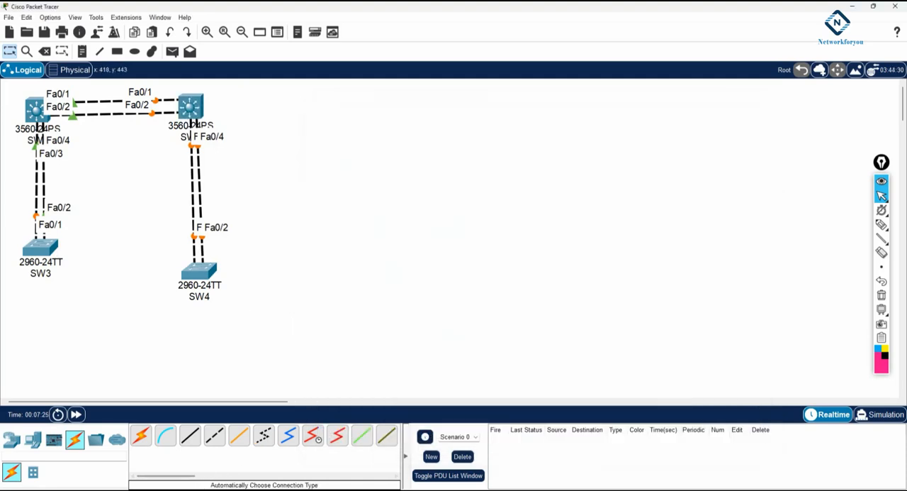
{"action": "key", "text": "alt+Tab"}
{"action": "left_click", "coordinate": [751, 366]}
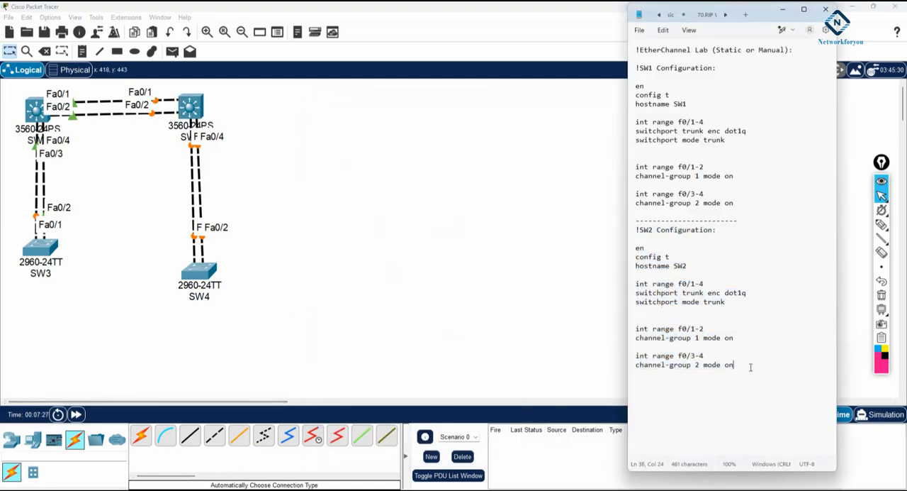
{"action": "key", "text": "Return"}
{"action": "type", "text": "-------------------------"}
{"action": "key", "text": "Return"}
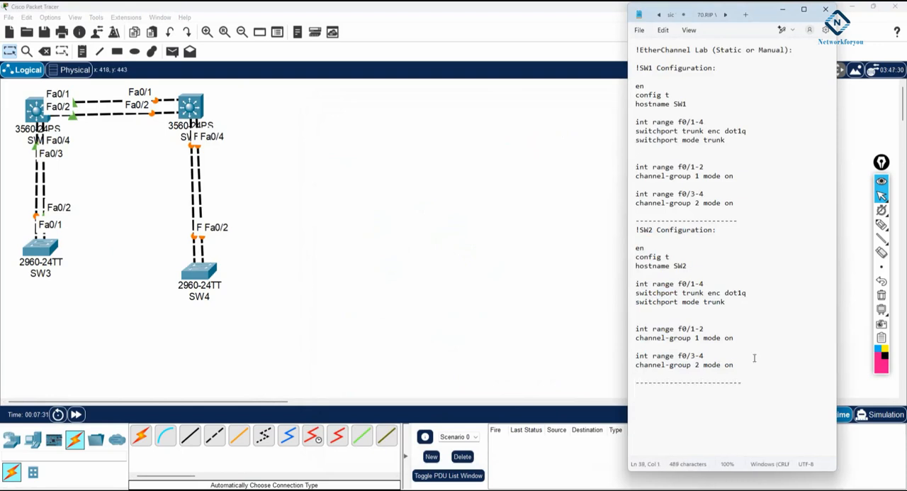
Paste another copy of the switch command block below the new separator and change its title and hostname to SW3
{"action": "left_click_drag", "start_coordinate": [740, 367], "coordinate": [631, 238]}
{"action": "key", "text": "ctrl+c"}
{"action": "left_click", "coordinate": [642, 398]}
{"action": "key", "text": "ctrl+v"}
{"action": "left_click_drag", "start_coordinate": [651, 308], "coordinate": [647, 308]}
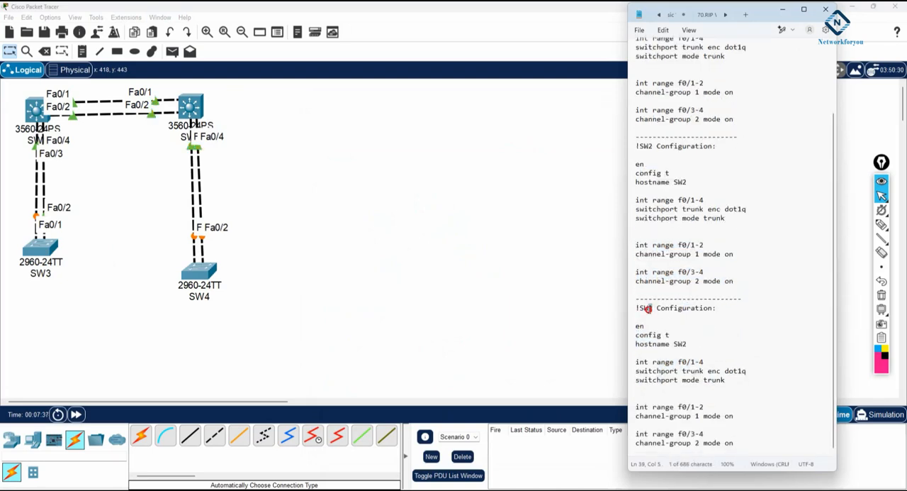
{"action": "type", "text": "3"}
{"action": "left_click_drag", "start_coordinate": [688, 343], "coordinate": [682, 343]}
{"action": "type", "text": "3"}
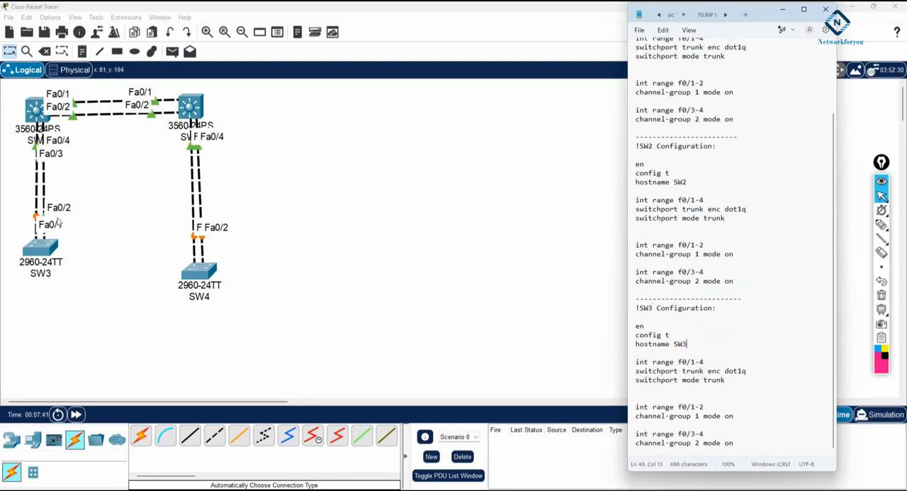
In the SW3 block, set the trunk interface range to f0/1-2 and remove the dot1q trunk encapsulation line
{"action": "left_click", "coordinate": [699, 362]}
{"action": "left_click_drag", "start_coordinate": [700, 362], "coordinate": [636, 372]}
{"action": "type", "text": "2"}
{"action": "key", "text": "BackSpace"}
{"action": "key", "text": "BackSpace"}
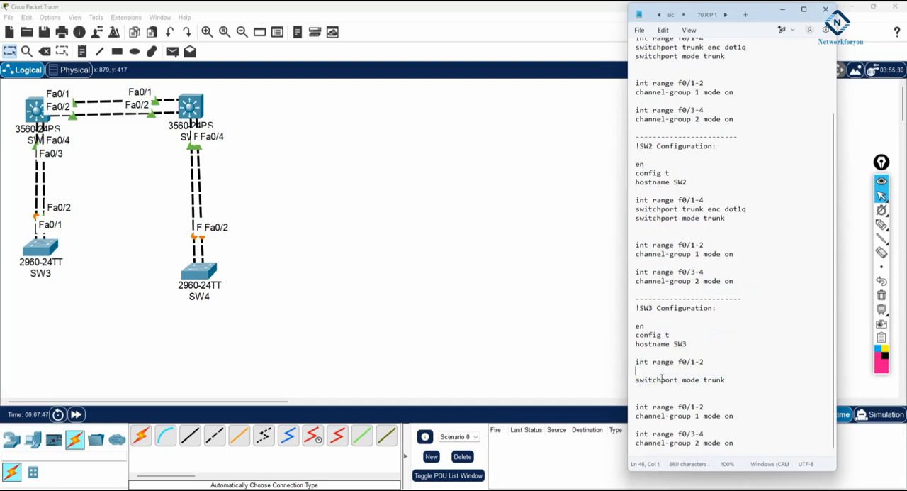
{"action": "left_click_drag", "start_coordinate": [738, 371], "coordinate": [637, 370]}
Delete the f0/3-4 channel-group commands from the SW3 block and set the f0/1-2 range's channel group to 2
{"action": "left_click_drag", "start_coordinate": [741, 441], "coordinate": [633, 425]}
{"action": "key", "text": "BackSpace"}
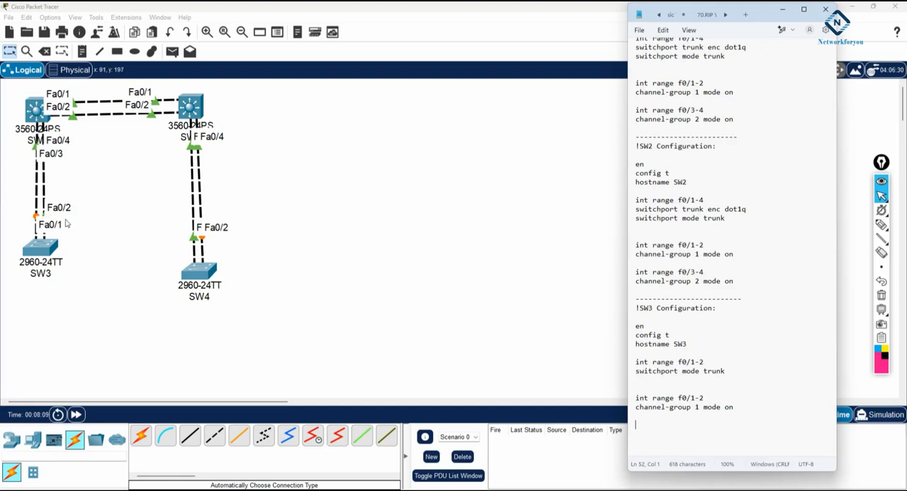
{"action": "double_click", "coordinate": [696, 407]}
{"action": "type", "text": "2"}
Copy the SW3 command block from the note and open SW3's CLI at the user EXEC prompt, widening its window
{"action": "left_click_drag", "start_coordinate": [751, 416], "coordinate": [630, 309]}
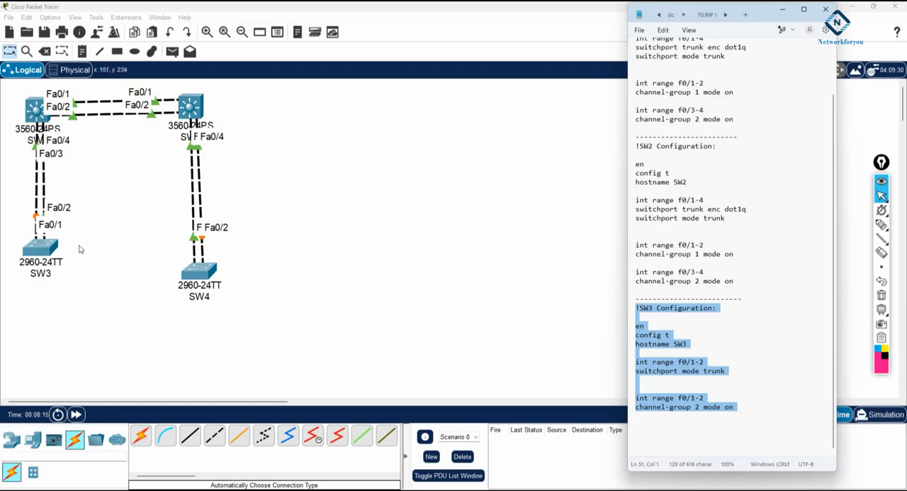
{"action": "left_click", "coordinate": [51, 252]}
{"action": "left_click", "coordinate": [395, 128]}
{"action": "left_click_drag", "start_coordinate": [648, 234], "coordinate": [773, 253]}
{"action": "key", "text": "Return"}
{"action": "key", "text": "Return"}
{"action": "key", "text": "Return"}
{"action": "key", "text": "Return"}
{"action": "key", "text": "Return"}
{"action": "key", "text": "Return"}
{"action": "key", "text": "Return"}
{"action": "key", "text": "Return"}
{"action": "key", "text": "Return"}
{"action": "key", "text": "Return"}
{"action": "key", "text": "Return"}
{"action": "key", "text": "Return"}
{"action": "key", "text": "Return"}
{"action": "key", "text": "Return"}
{"action": "key", "text": "Return"}
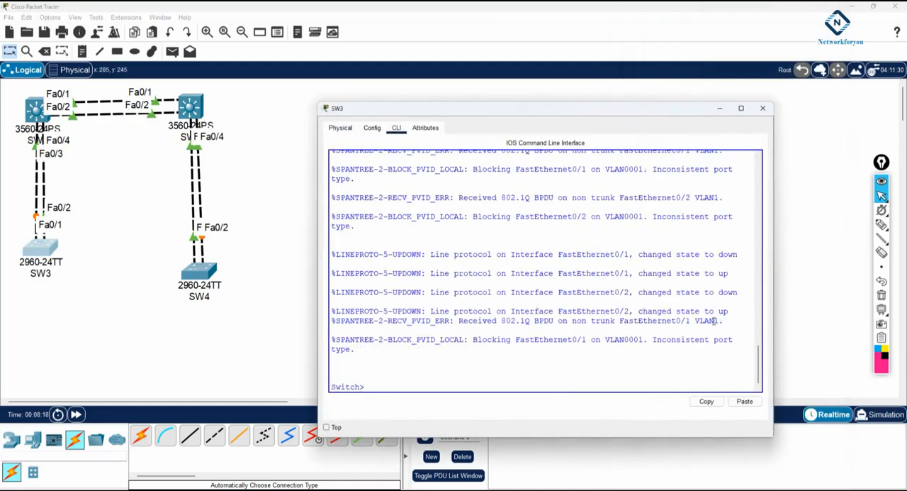
Paste the copied SW3 commands into SW3's CLI and return to privileged EXEC mode
{"action": "right_click", "coordinate": [715, 325]}
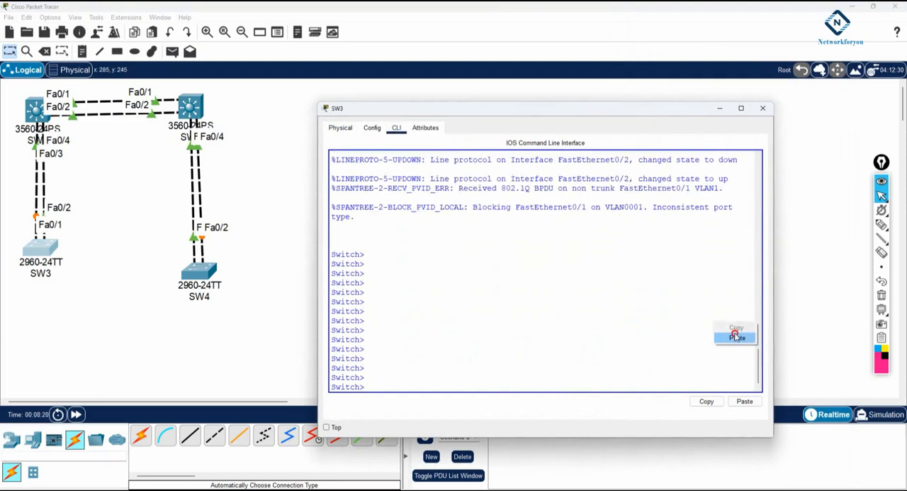
{"action": "left_click", "coordinate": [737, 337]}
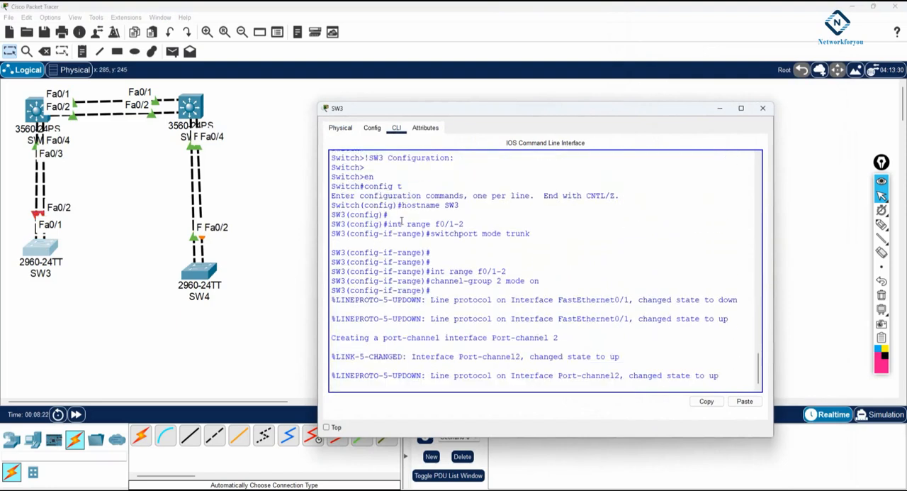
{"action": "left_click_drag", "start_coordinate": [370, 186], "coordinate": [494, 263]}
{"action": "key", "text": "ctrl+z"}
{"action": "key", "text": "Return"}
{"action": "key", "text": "Return"}
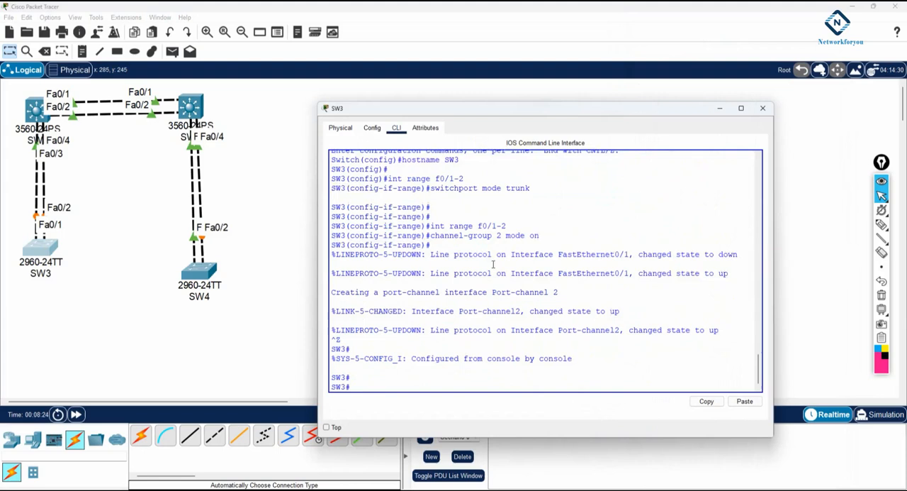
{"action": "key", "text": "Return"}
Show the EtherChannel summary on SW3
{"action": "type", "text": "sh etherchannel"}
{"action": "key", "text": "Tab"}
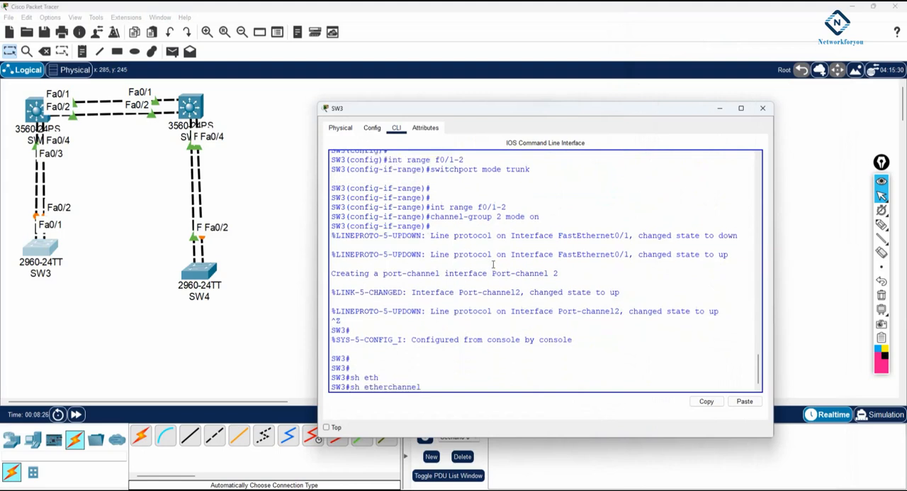
{"action": "type", "text": "su"}
{"action": "key", "text": "Tab"}
{"action": "key", "text": "Return"}
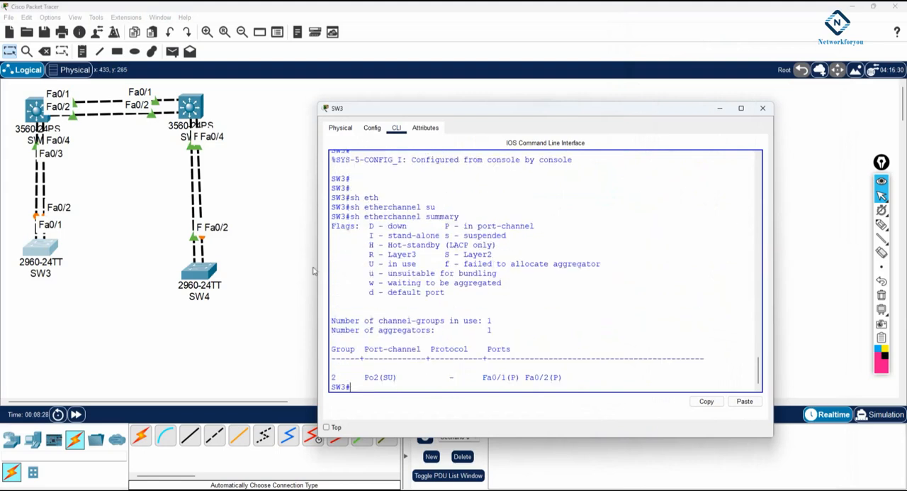
Examine channel group 2 in SW3's summary, comparing its port-channel status, protocol and member port codes with the flags legend
{"action": "double_click", "coordinate": [333, 377]}
{"action": "left_click_drag", "start_coordinate": [364, 377], "coordinate": [383, 377]}
{"action": "left_click", "coordinate": [385, 378]}
{"action": "left_click_drag", "start_coordinate": [442, 254], "coordinate": [518, 253]}
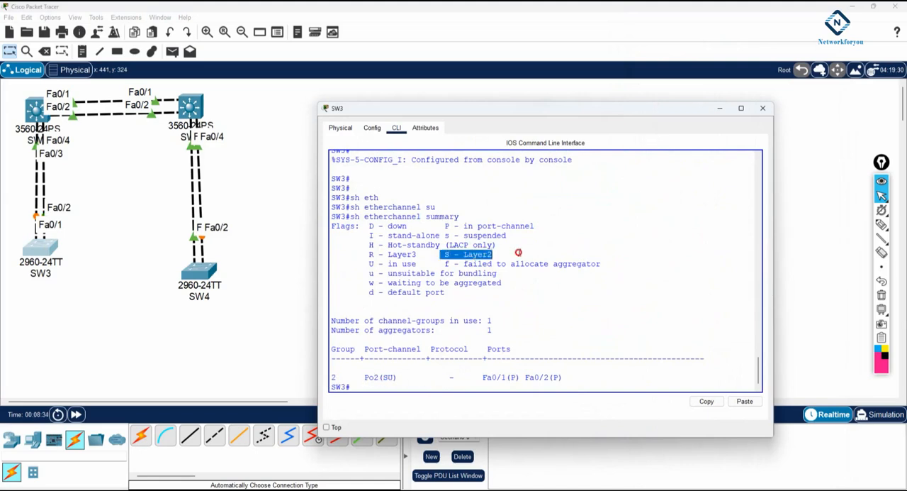
{"action": "left_click", "coordinate": [388, 377]}
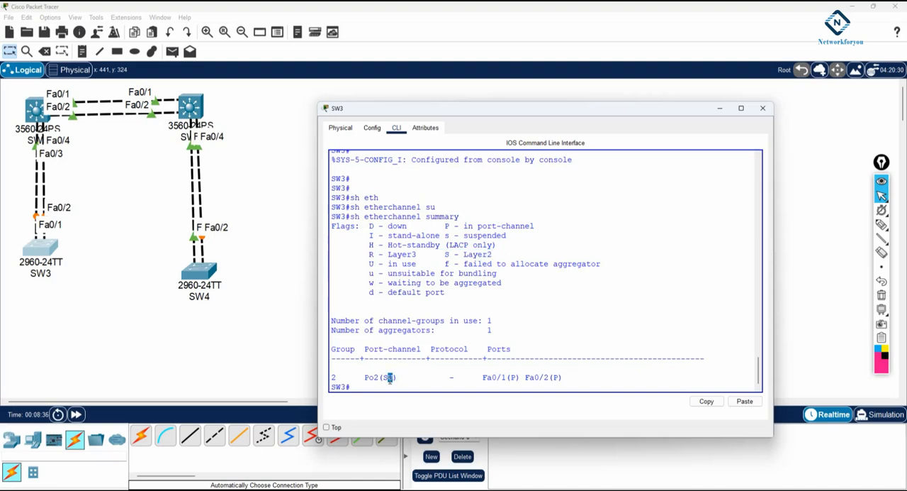
{"action": "left_click_drag", "start_coordinate": [368, 263], "coordinate": [415, 264]}
{"action": "left_click_drag", "start_coordinate": [465, 377], "coordinate": [439, 377]}
{"action": "left_click_drag", "start_coordinate": [431, 348], "coordinate": [574, 380]}
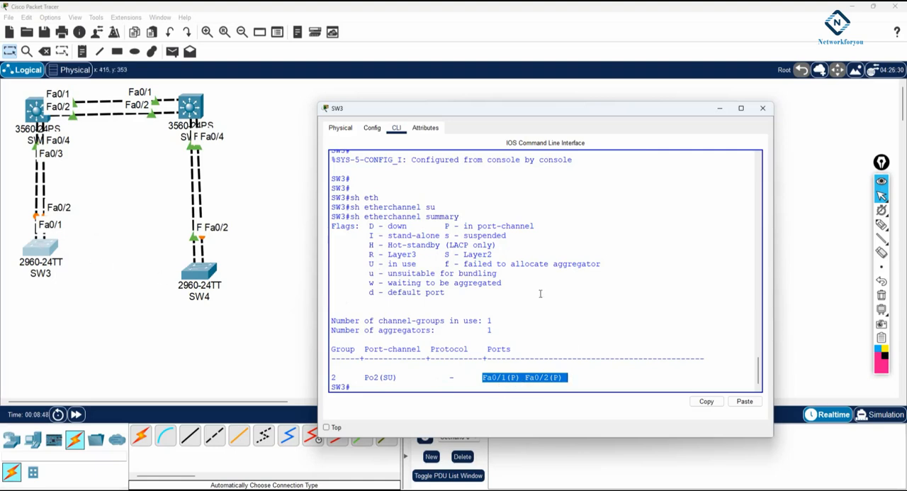
{"action": "left_click_drag", "start_coordinate": [540, 226], "coordinate": [445, 226]}
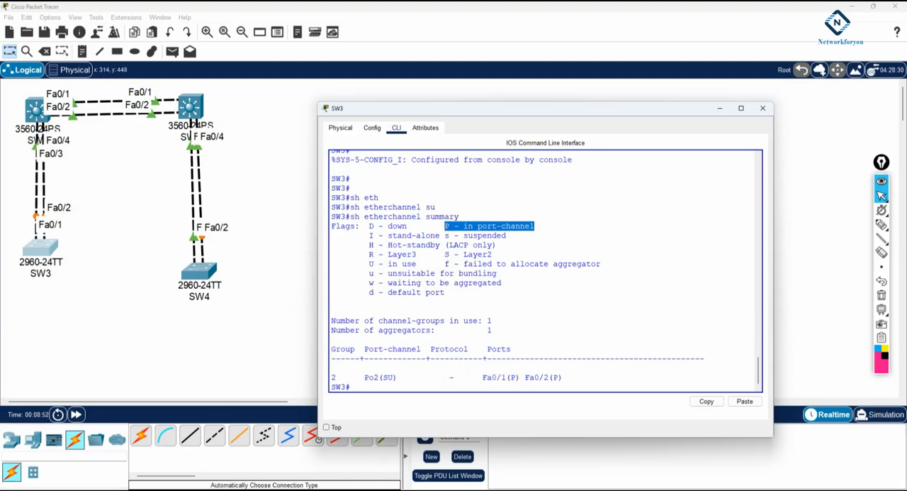
Return to the Notepad note and add a dashed separator line below the SW3 configuration
{"action": "key", "text": "alt+Tab"}
{"action": "left_click", "coordinate": [745, 412]}
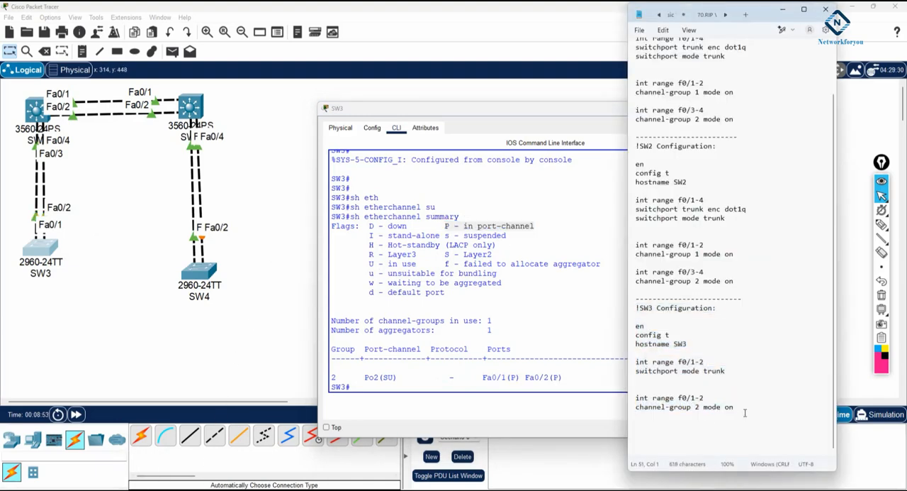
{"action": "key", "text": "Return"}
{"action": "type", "text": "----------------------"}
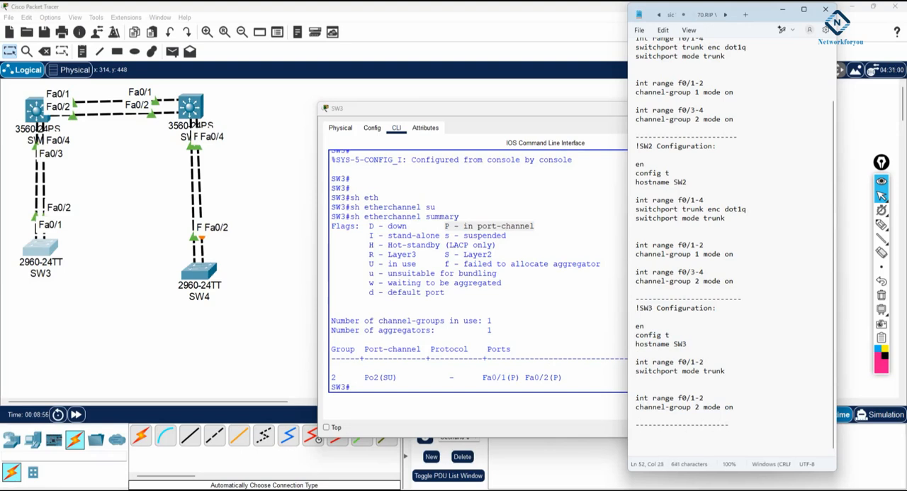
Paste a copy of the SW3 configuration below the separator and change its heading and hostname to SW4
{"action": "key", "text": "Return"}
{"action": "type", "text": "!SW3 Configuration:  en config t hostname SW3  int range f0/1-2 switchport mode trunk   int range f0/1-2 channel-group 2 mode on"}
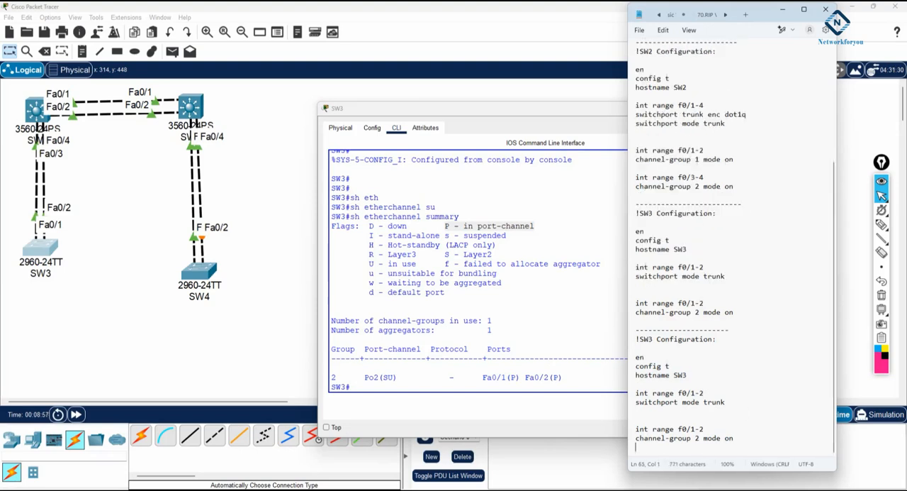
{"action": "left_click_drag", "start_coordinate": [654, 340], "coordinate": [647, 340]}
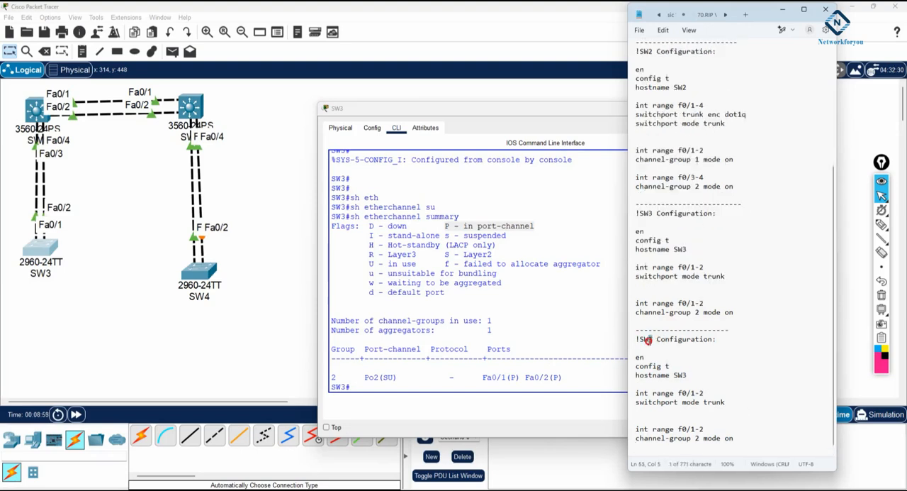
{"action": "type", "text": "4"}
{"action": "left_click_drag", "start_coordinate": [688, 375], "coordinate": [683, 375]}
{"action": "type", "text": "4"}
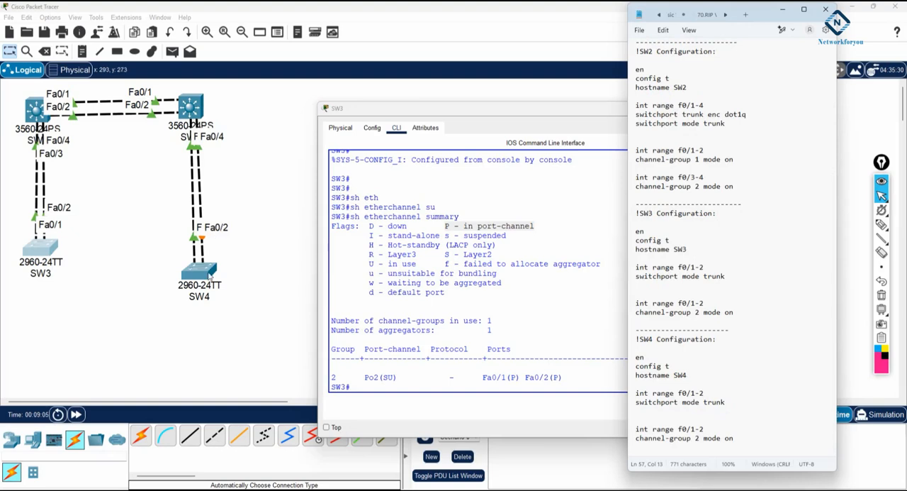
Copy the SW4 configuration block from the note and open SW4's CLI in a fully visible window
{"action": "left_click_drag", "start_coordinate": [748, 439], "coordinate": [629, 340]}
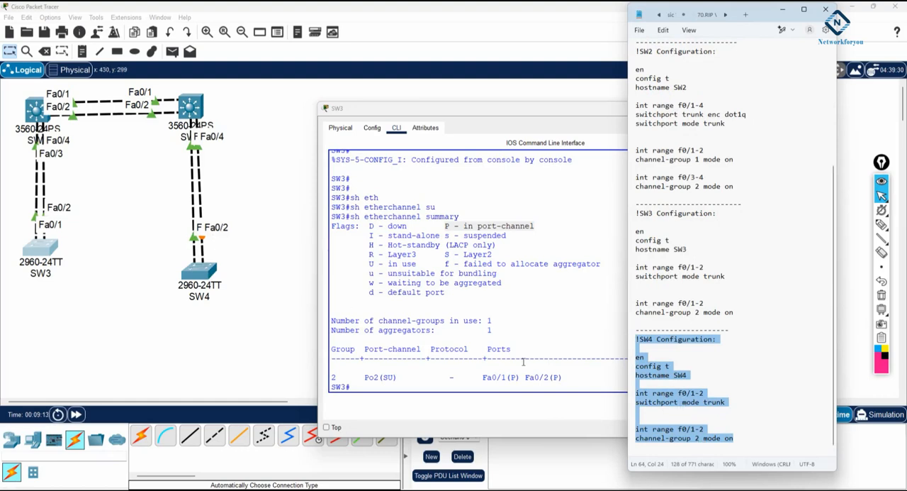
{"action": "left_click", "coordinate": [199, 270]}
{"action": "left_click", "coordinate": [398, 131]}
{"action": "left_click_drag", "start_coordinate": [651, 197], "coordinate": [784, 197]}
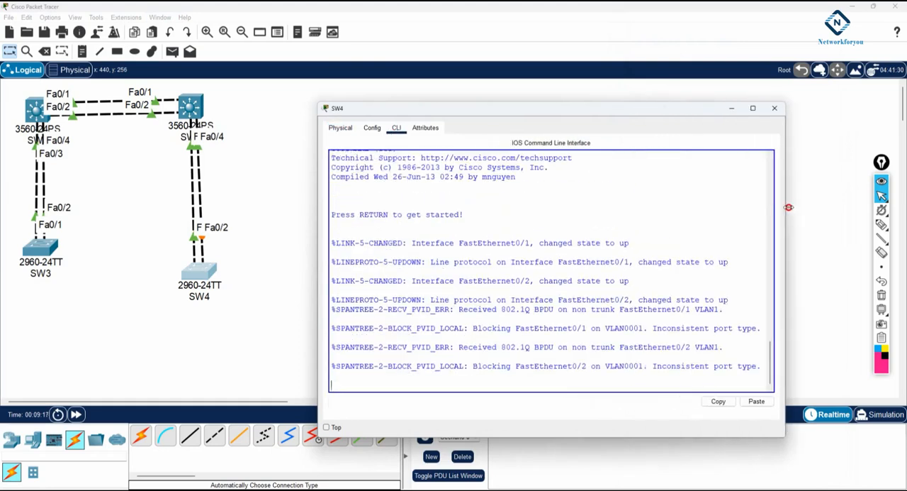
{"action": "left_click_drag", "start_coordinate": [554, 114], "coordinate": [551, 66]}
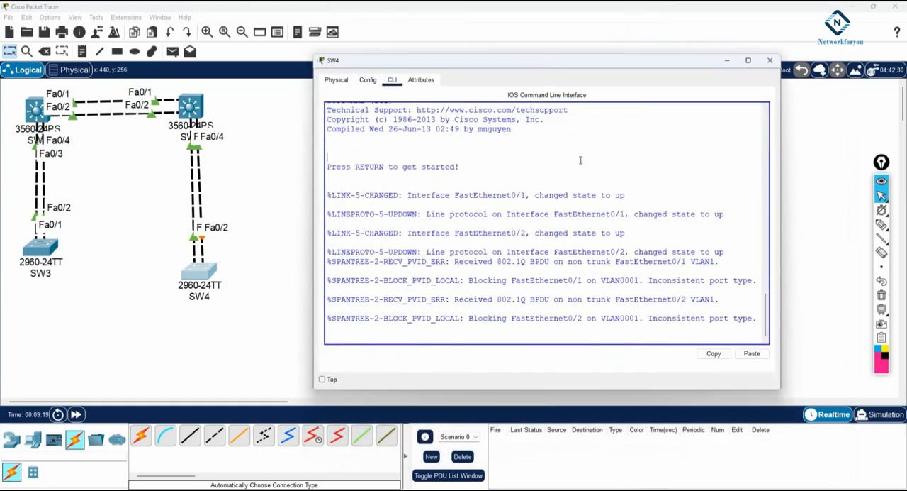
Paste the copied SW4 commands into SW4's CLI and return to privileged EXEC mode
{"action": "key", "text": "Return"}
{"action": "key", "text": "Return"}
{"action": "key", "text": "Return"}
{"action": "key", "text": "Return"}
{"action": "key", "text": "Return"}
{"action": "key", "text": "Return"}
{"action": "key", "text": "Return"}
{"action": "key", "text": "Return"}
{"action": "key", "text": "Return"}
{"action": "key", "text": "Return"}
{"action": "key", "text": "Return"}
{"action": "key", "text": "Return"}
{"action": "key", "text": "Return"}
{"action": "key", "text": "Return"}
{"action": "key", "text": "Return"}
{"action": "key", "text": "Return"}
{"action": "right_click", "coordinate": [483, 258]}
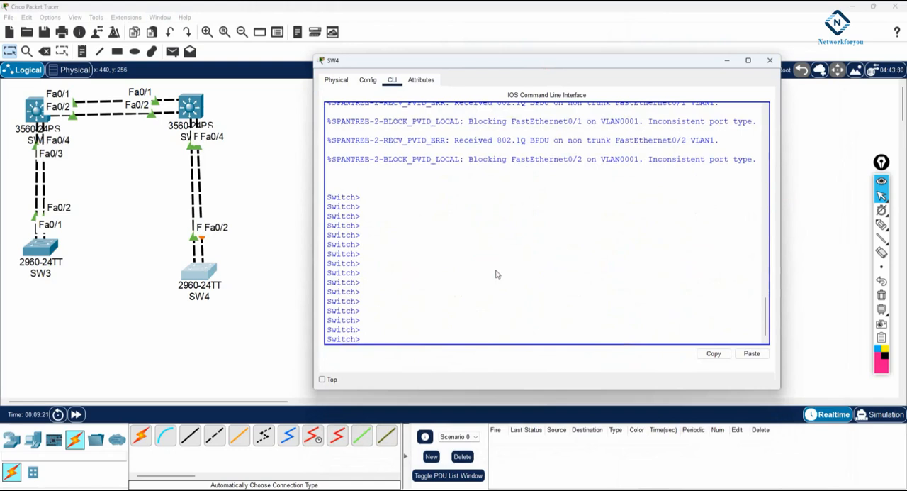
{"action": "left_click", "coordinate": [503, 272]}
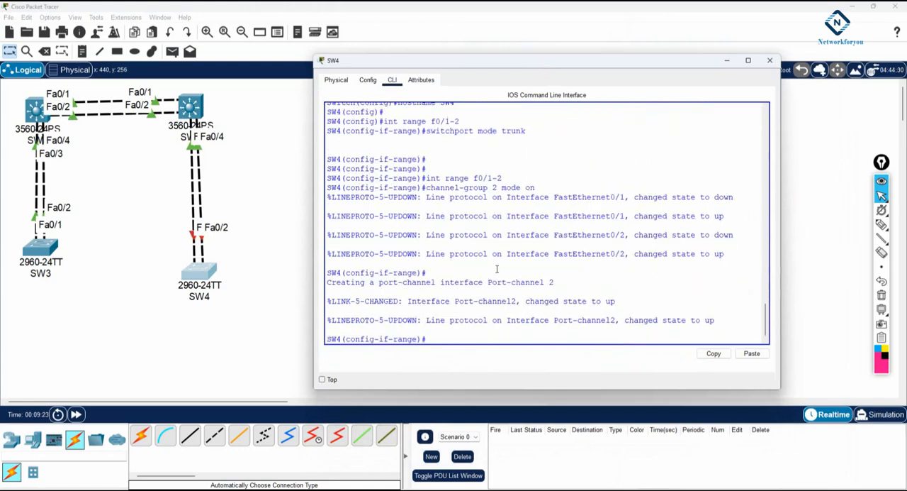
{"action": "key", "text": "ctrl+z"}
{"action": "key", "text": "Return"}
{"action": "key", "text": "Return"}
{"action": "key", "text": "Return"}
{"action": "key", "text": "Return"}
{"action": "key", "text": "Return"}
{"action": "key", "text": "Return"}
{"action": "key", "text": "Return"}
{"action": "key", "text": "Return"}
Show the EtherChannel summary on SW4
{"action": "type", "text": "sh etherchannel s"}
{"action": "key", "text": "Tab"}
{"action": "type", "text": "s"}
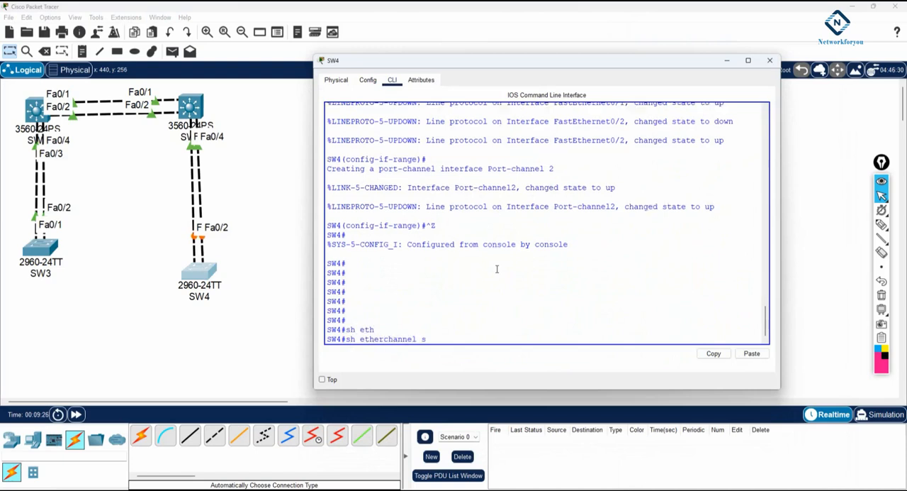
{"action": "type", "text": "u"}
{"action": "key", "text": "Tab"}
{"action": "key", "text": "Return"}
Examine channel group 2 in SW4's summary, checking its port-channel status, protocol and member ports against the flags legend
{"action": "left_click_drag", "start_coordinate": [394, 330], "coordinate": [322, 329]}
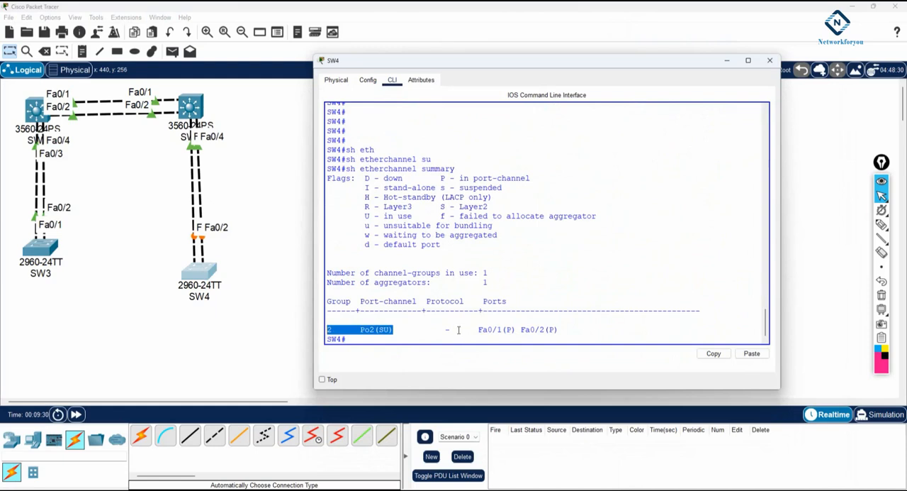
{"action": "left_click_drag", "start_coordinate": [333, 330], "coordinate": [369, 331]}
{"action": "left_click_drag", "start_coordinate": [452, 330], "coordinate": [465, 301]}
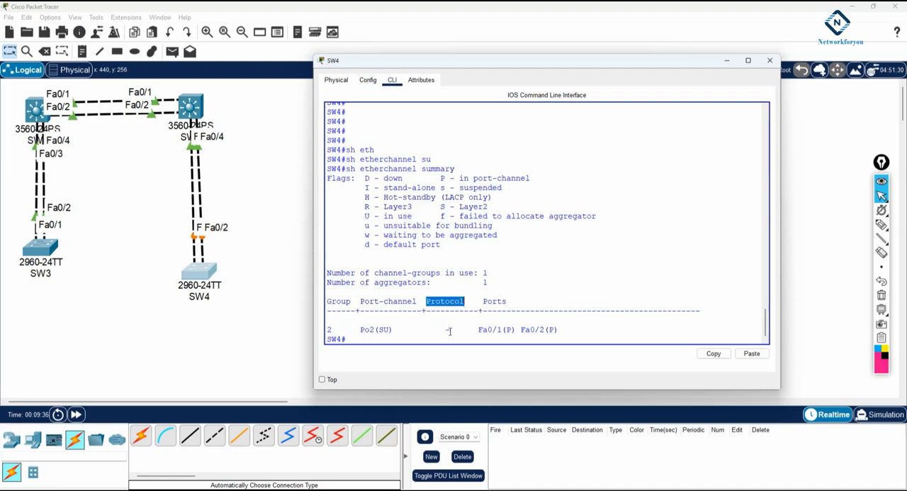
{"action": "left_click_drag", "start_coordinate": [447, 330], "coordinate": [458, 329]}
{"action": "left_click_drag", "start_coordinate": [396, 329], "coordinate": [358, 330]}
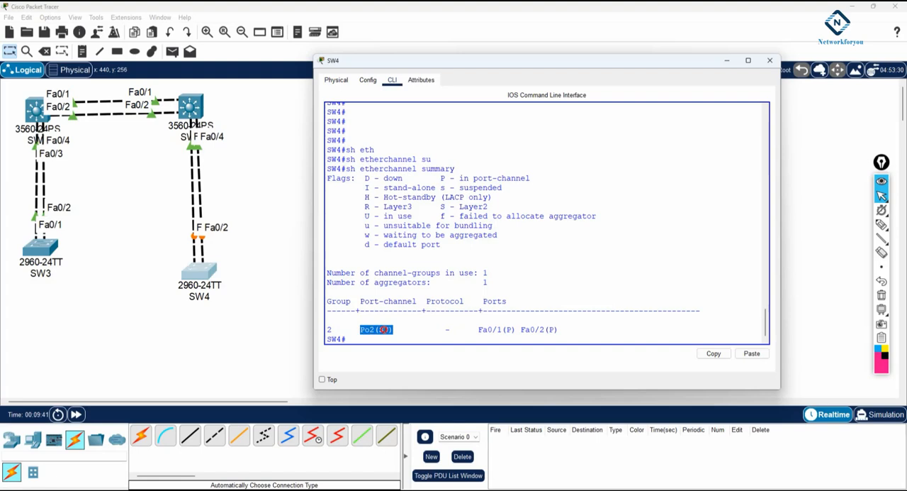
{"action": "left_click_drag", "start_coordinate": [440, 206], "coordinate": [488, 207]}
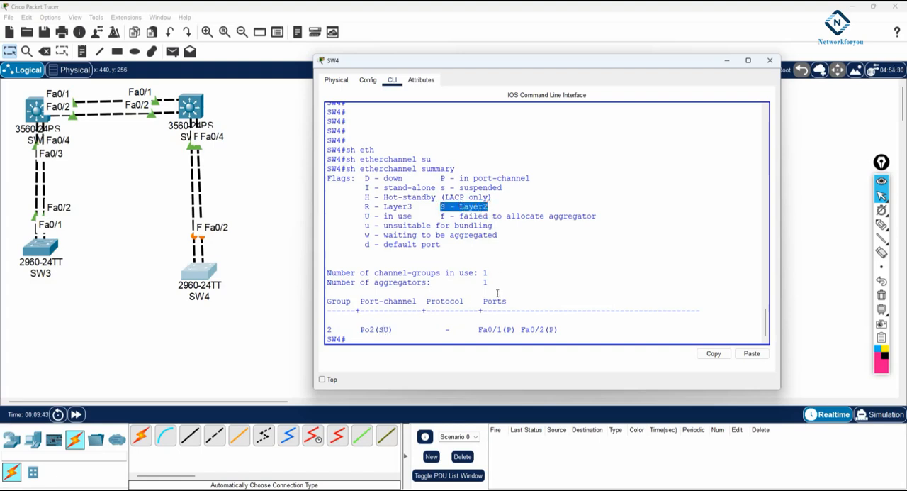
{"action": "left_click_drag", "start_coordinate": [474, 331], "coordinate": [565, 330]}
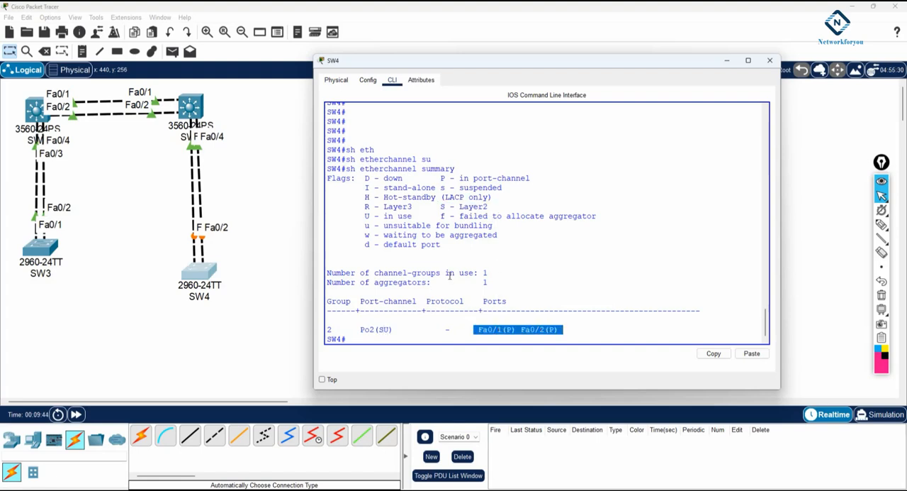